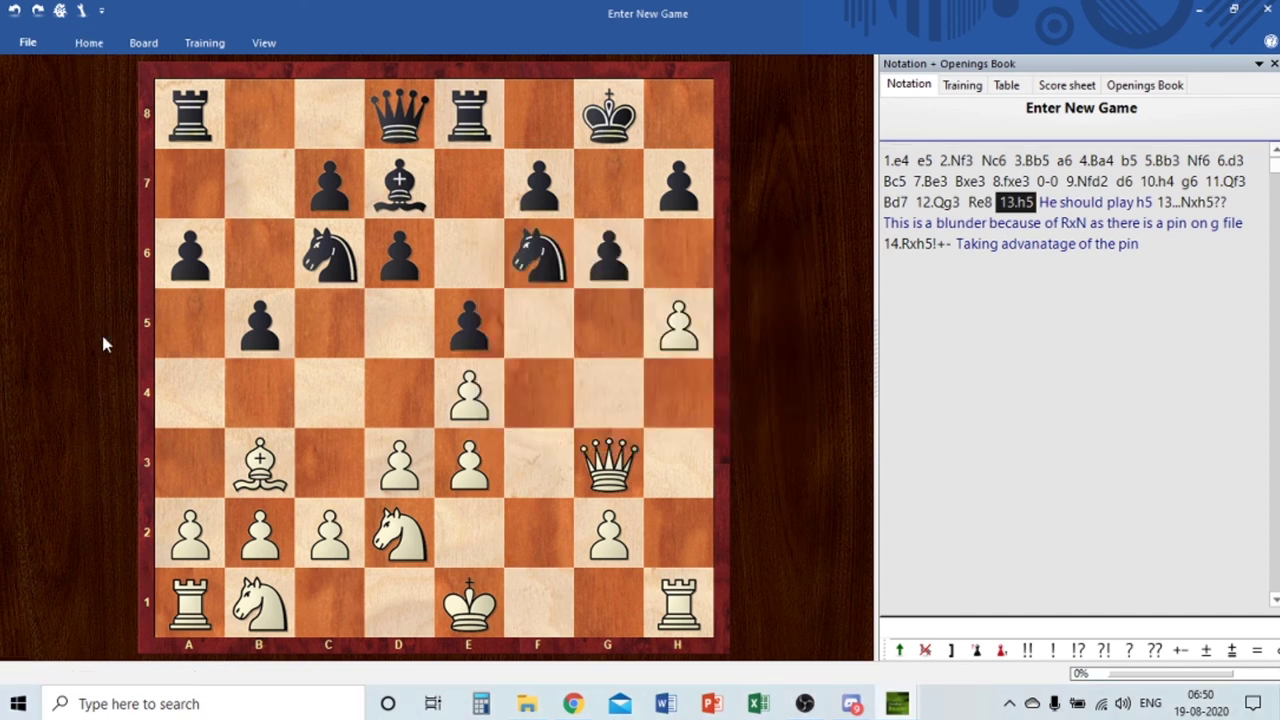
# Open the Home ribbon to reveal the game and engine commands.
pyautogui.click(87, 46)
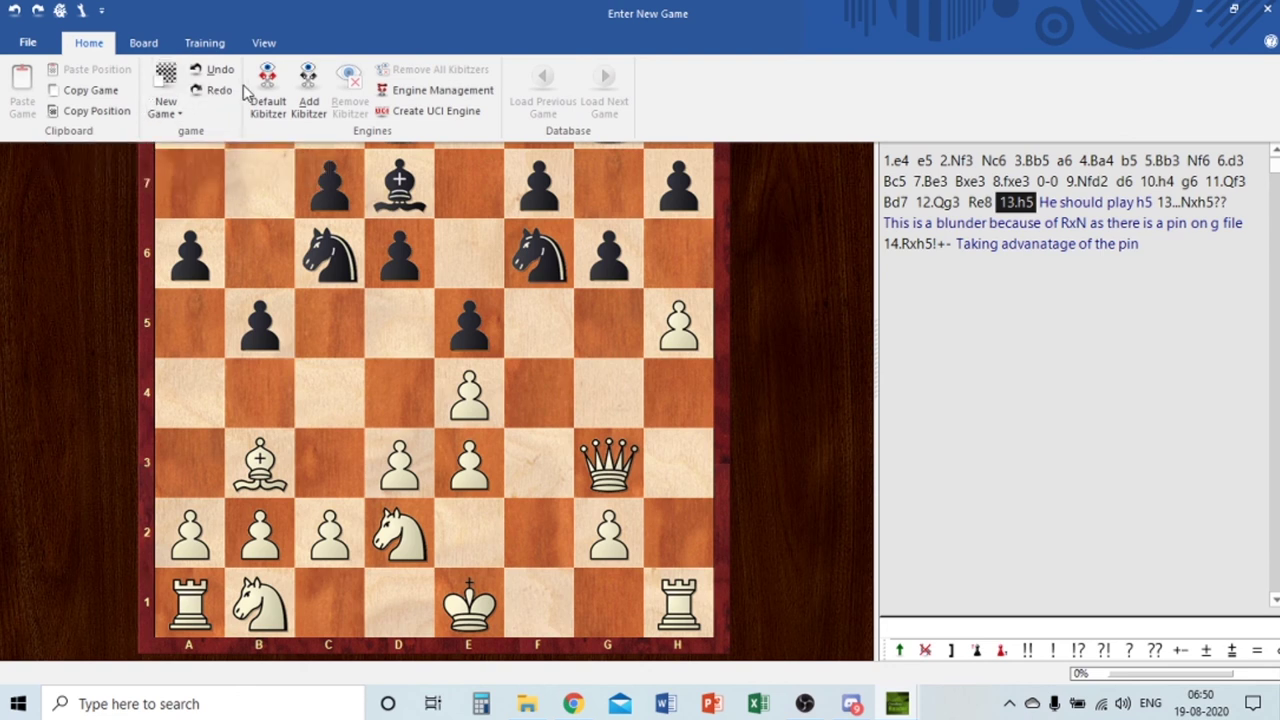
pyautogui.click(413, 116)
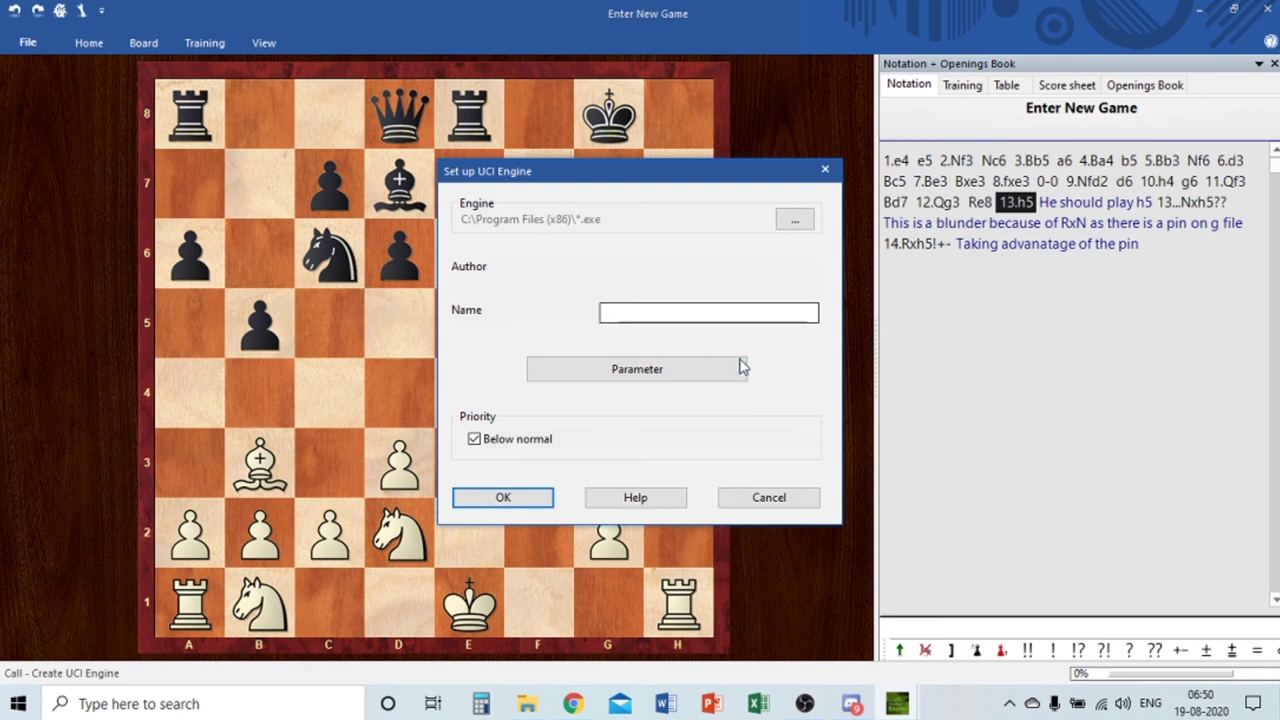
pyautogui.click(794, 220)
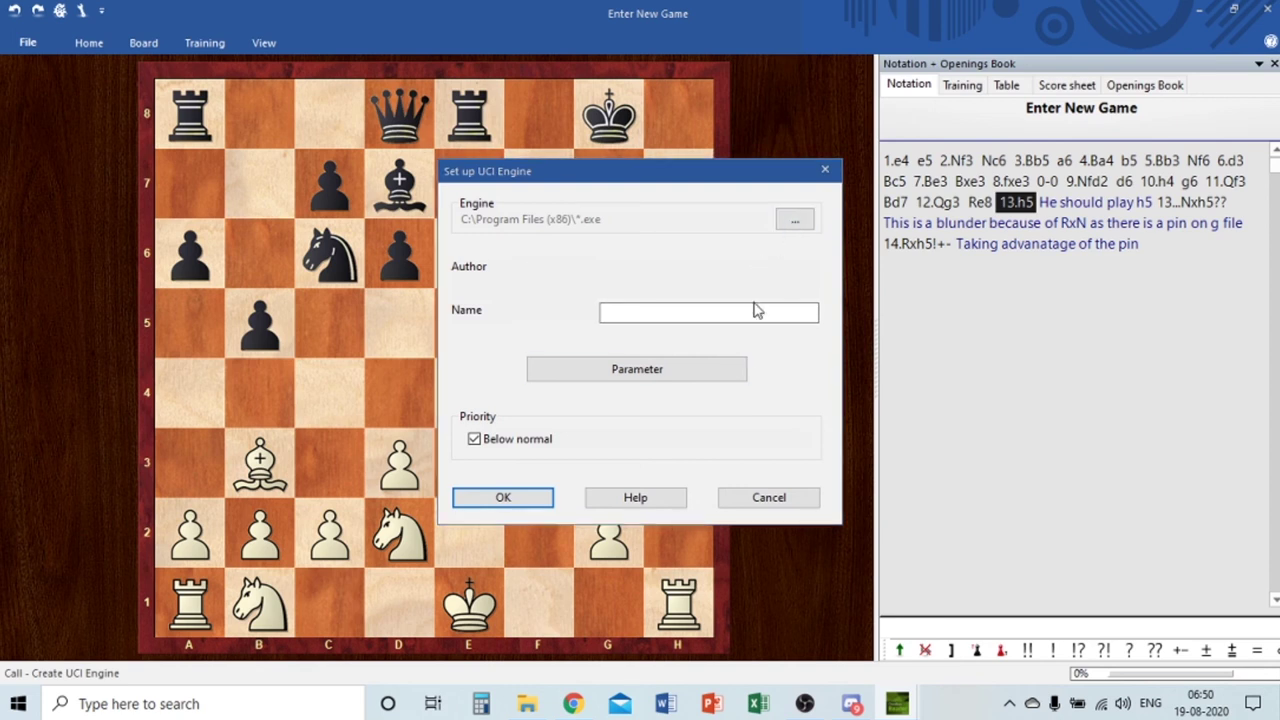
pyautogui.scroll(-4, 732, 425)
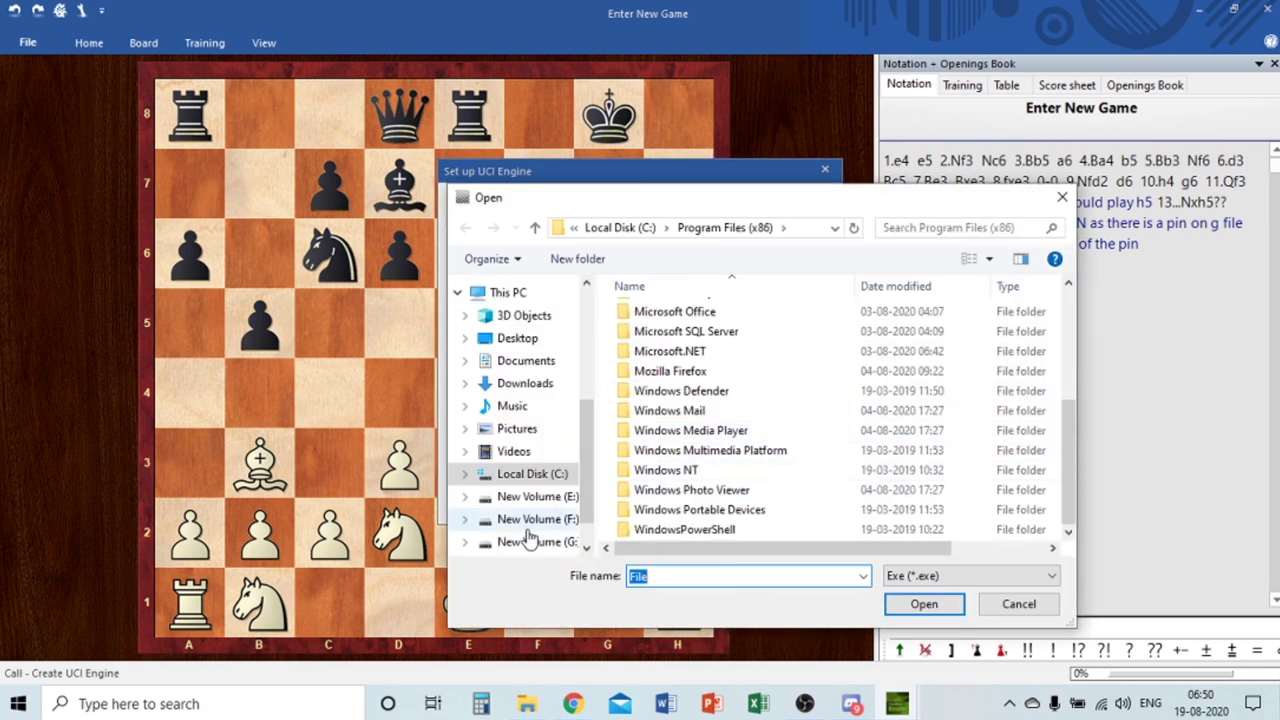
pyautogui.click(537, 497)
pyautogui.doubleClick(700, 350)
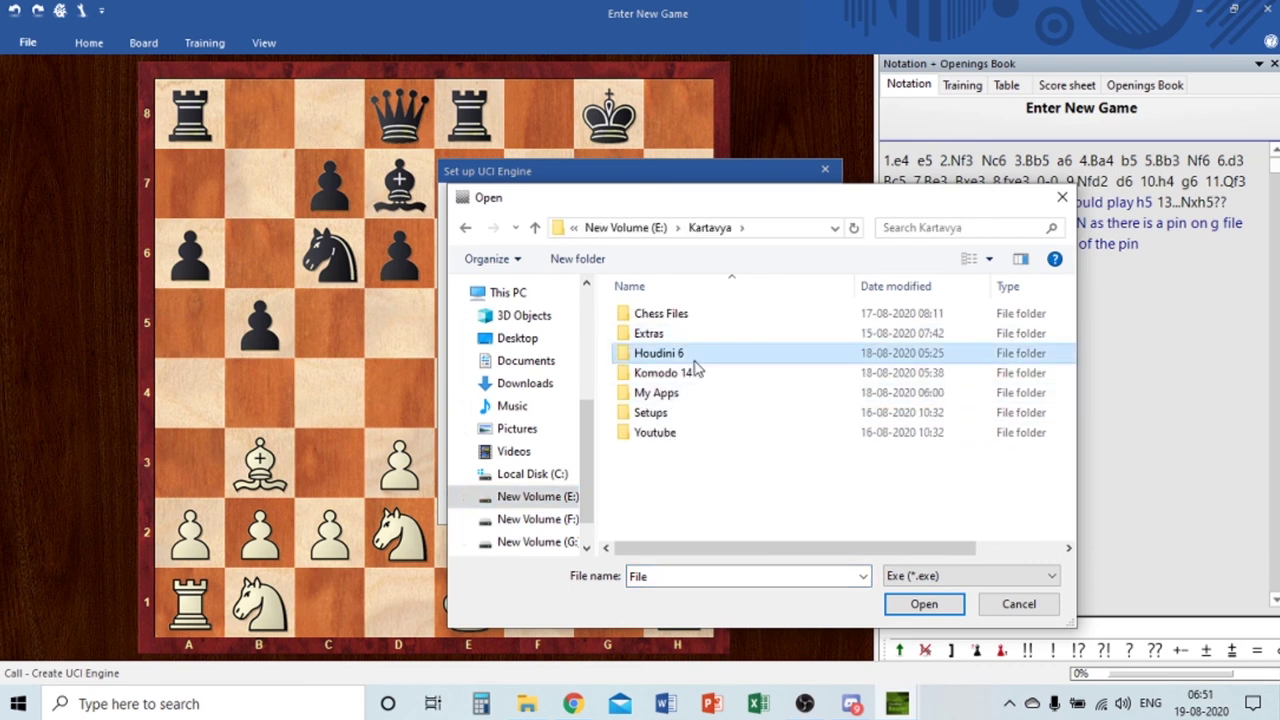
pyautogui.doubleClick(696, 356)
pyautogui.doubleClick(696, 336)
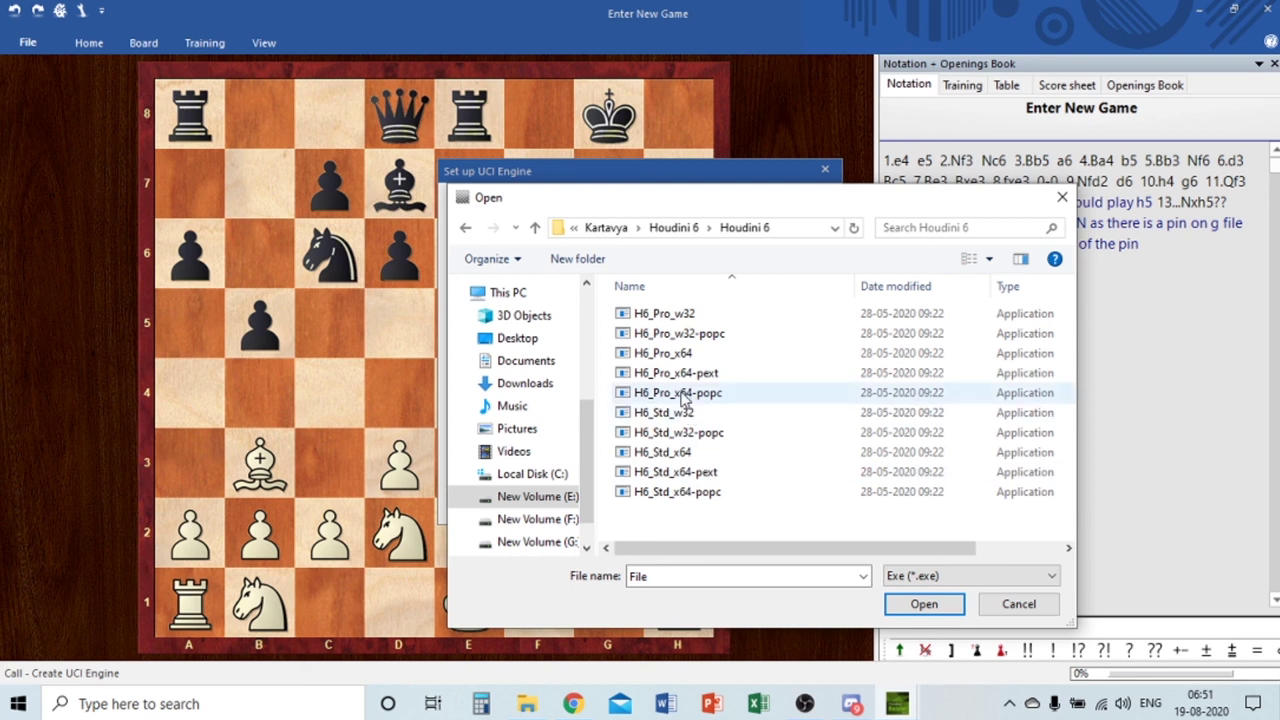
pyautogui.click(1062, 197)
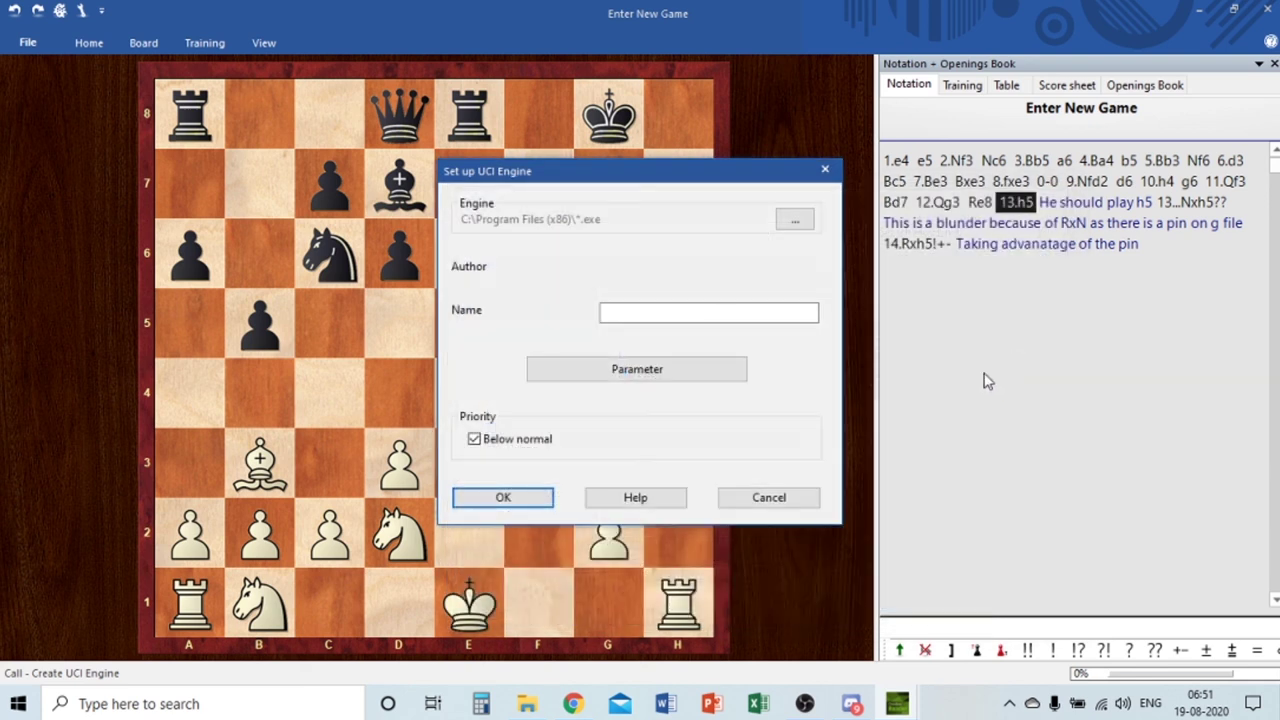
pyautogui.click(825, 170)
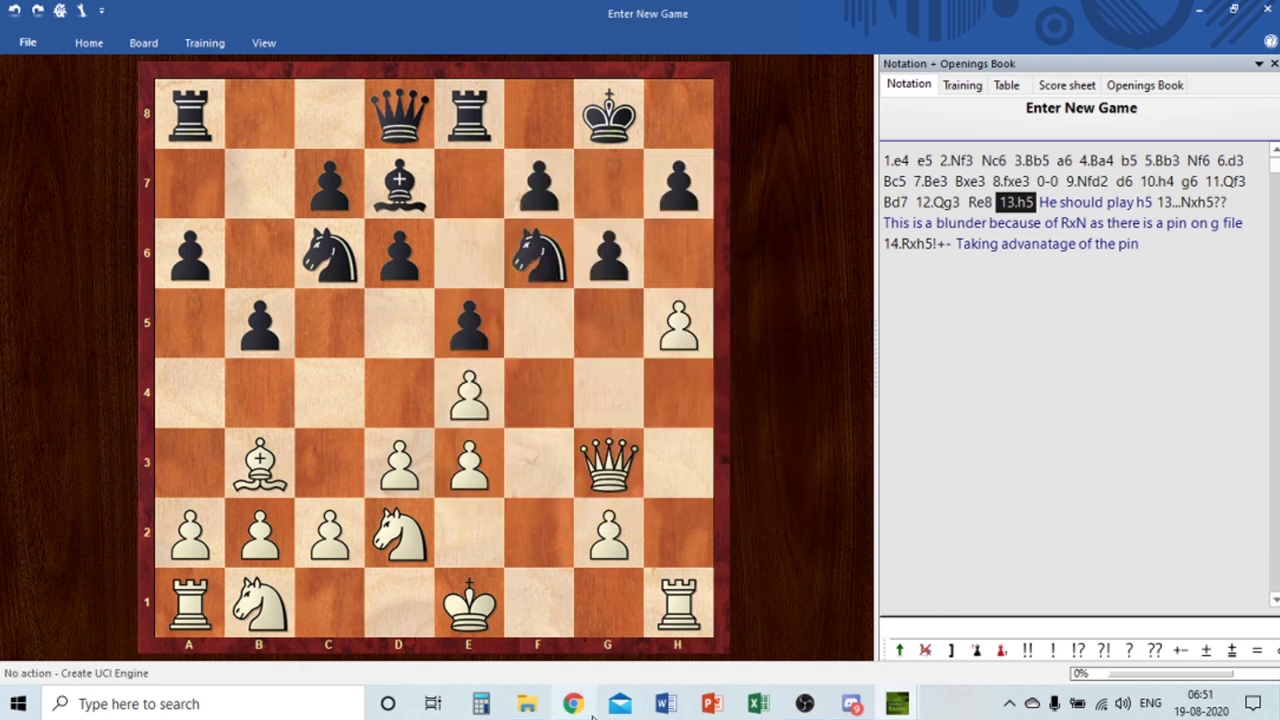
# Save the default window layout and browse to the Kartavya folder on New Volume (E:).
pyautogui.click(88, 45)
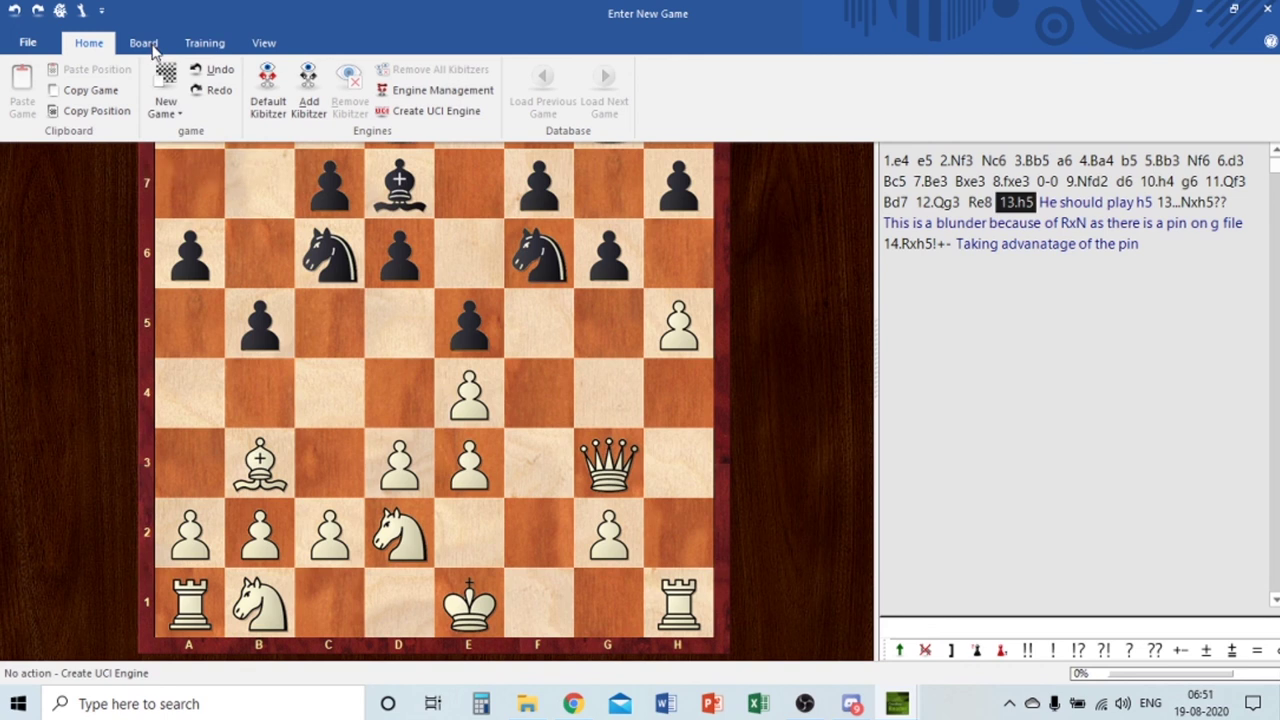
pyautogui.click(264, 43)
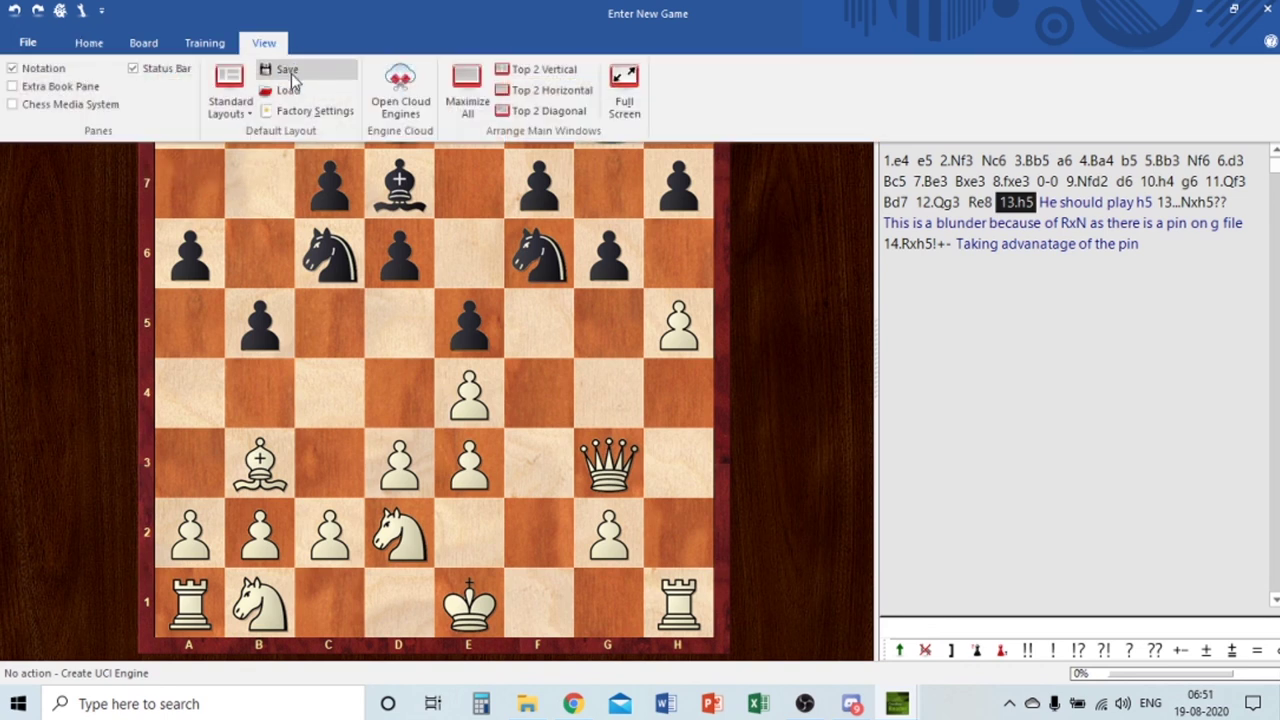
pyautogui.click(289, 72)
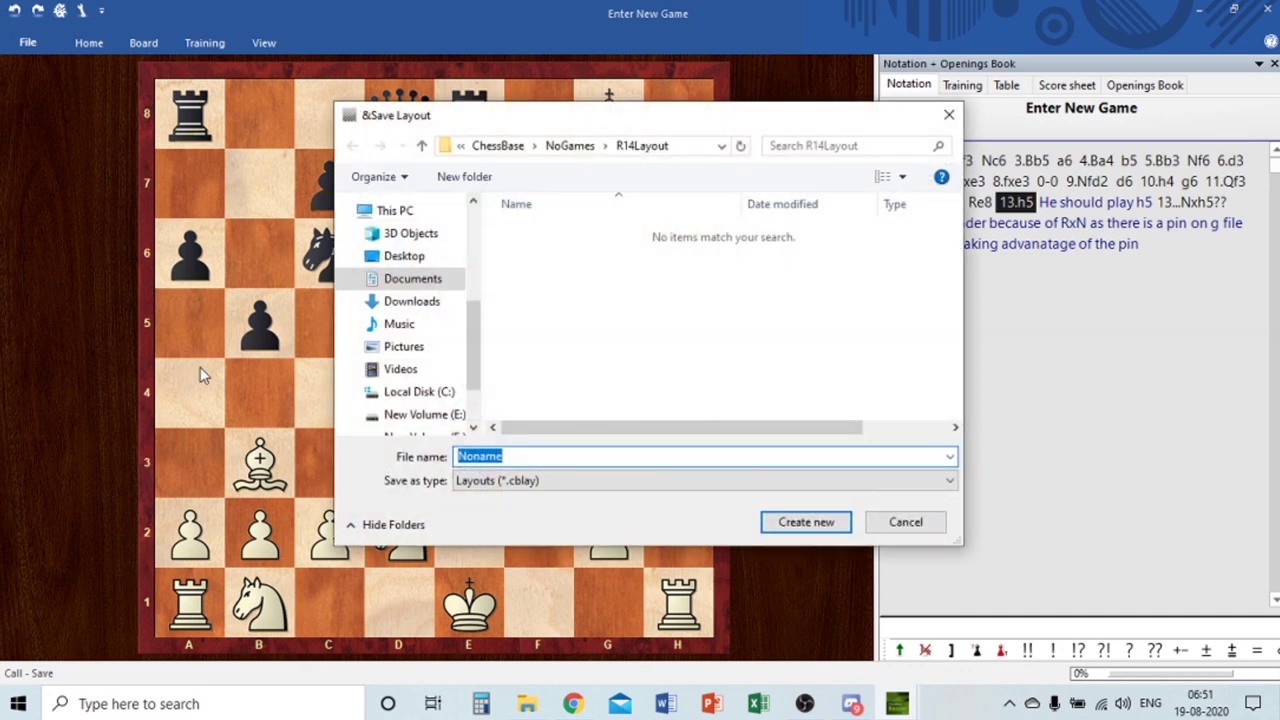
pyautogui.click(424, 414)
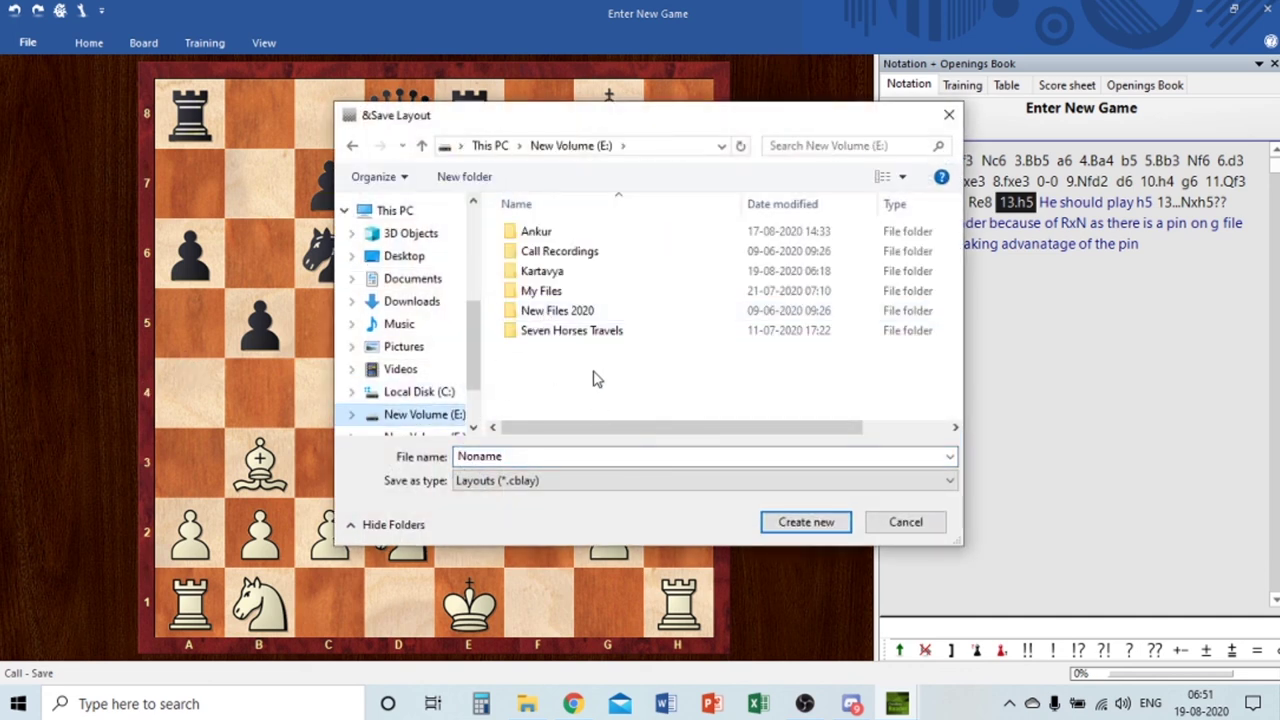
pyautogui.doubleClick(572, 272)
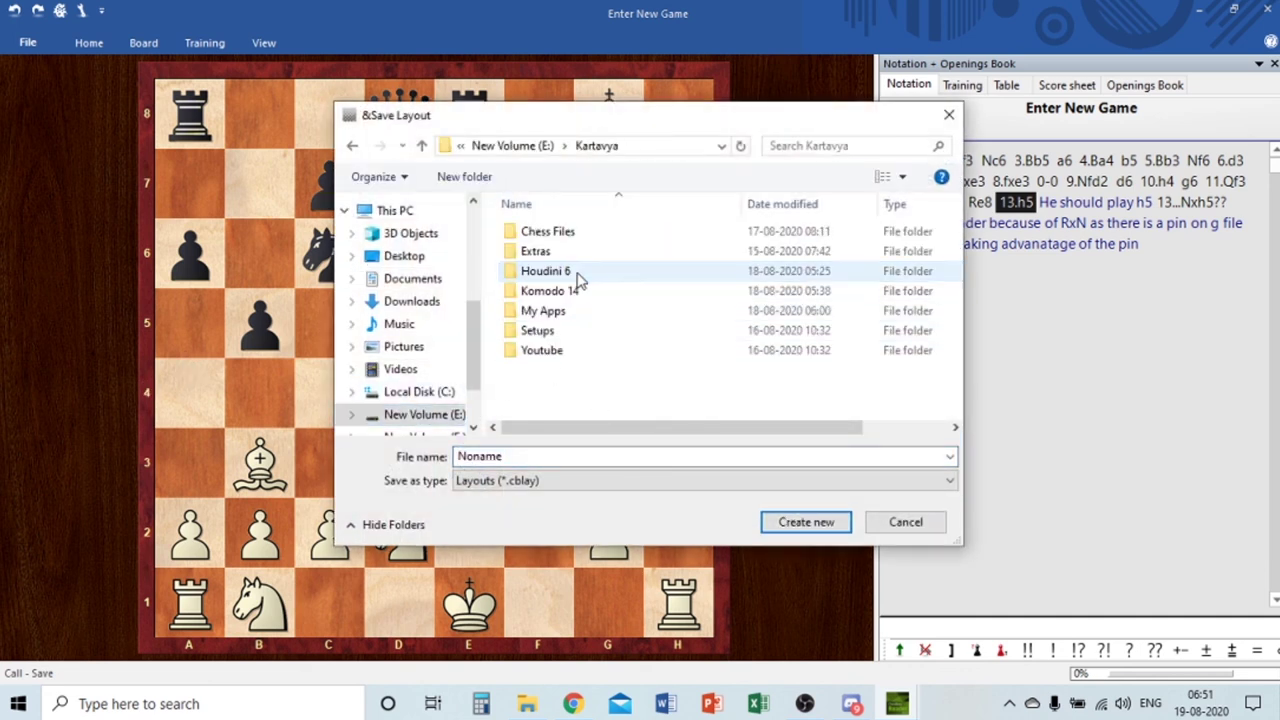
# Create a new folder named My Games inside Kartavya and open it.
pyautogui.rightClick(580, 379)
pyautogui.moveTo(667, 580)
pyautogui.click(805, 377)
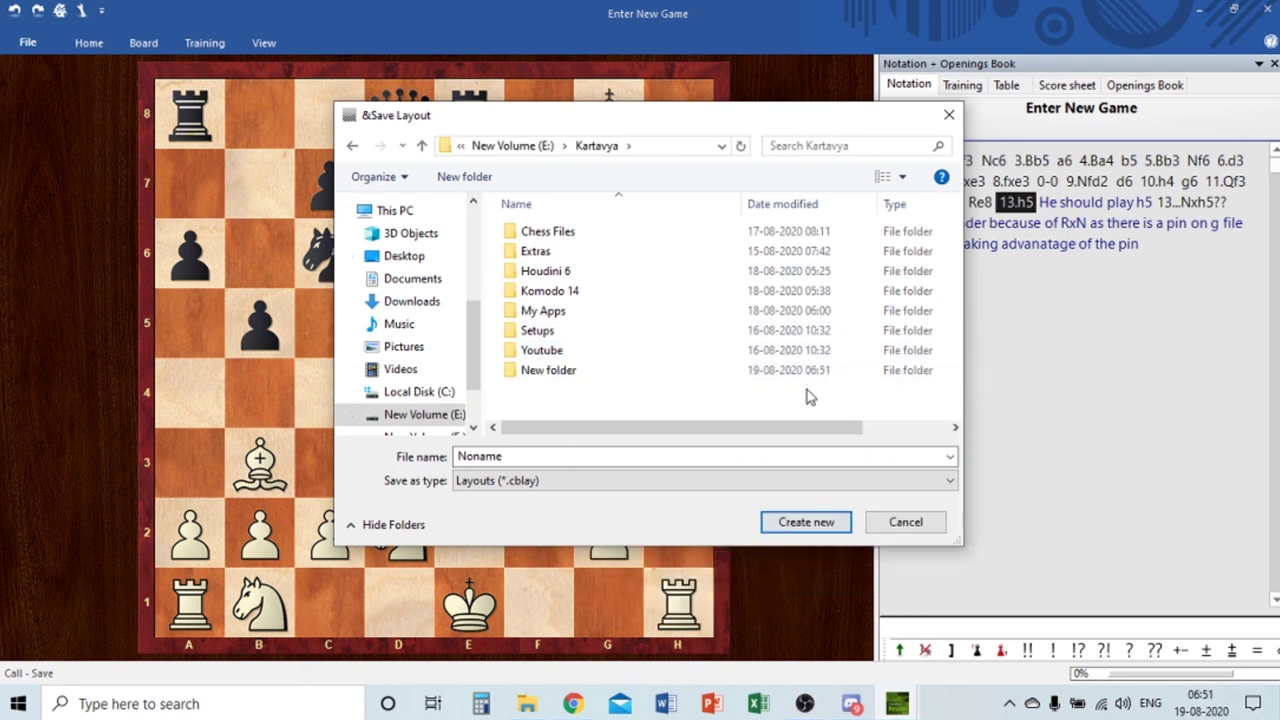
pyautogui.press('BackSpace')
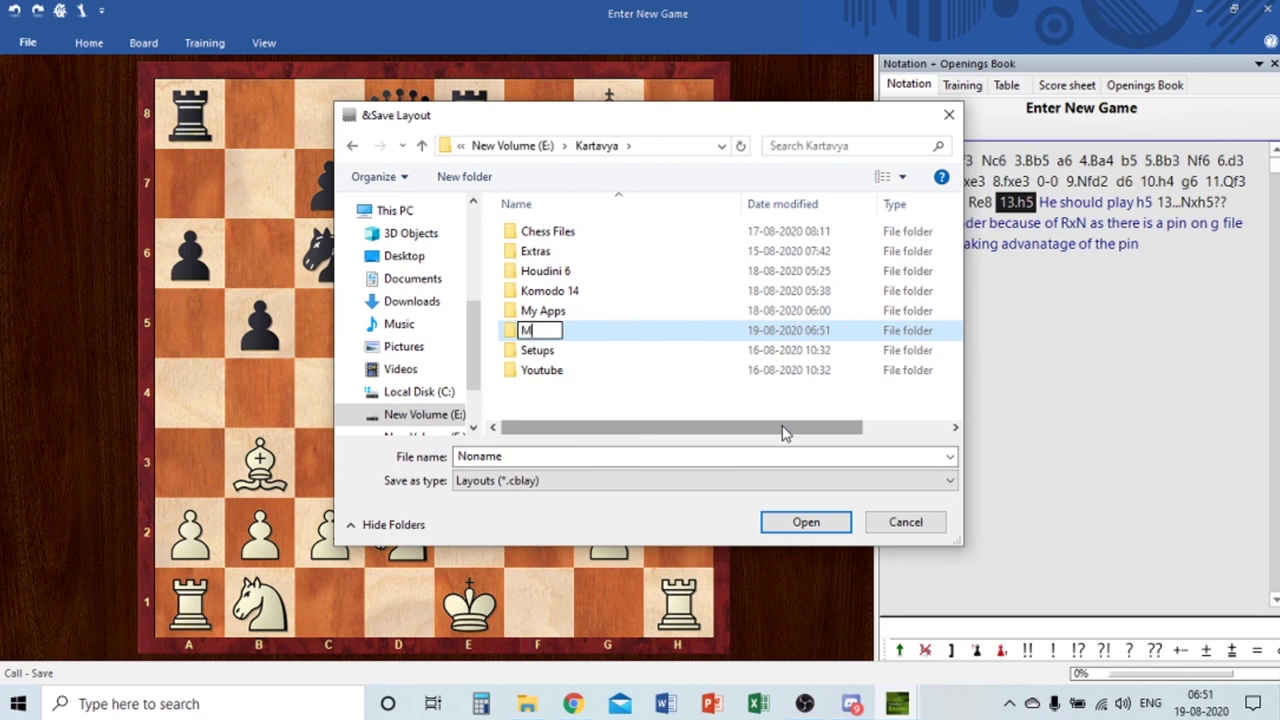
pyautogui.write('My Games')
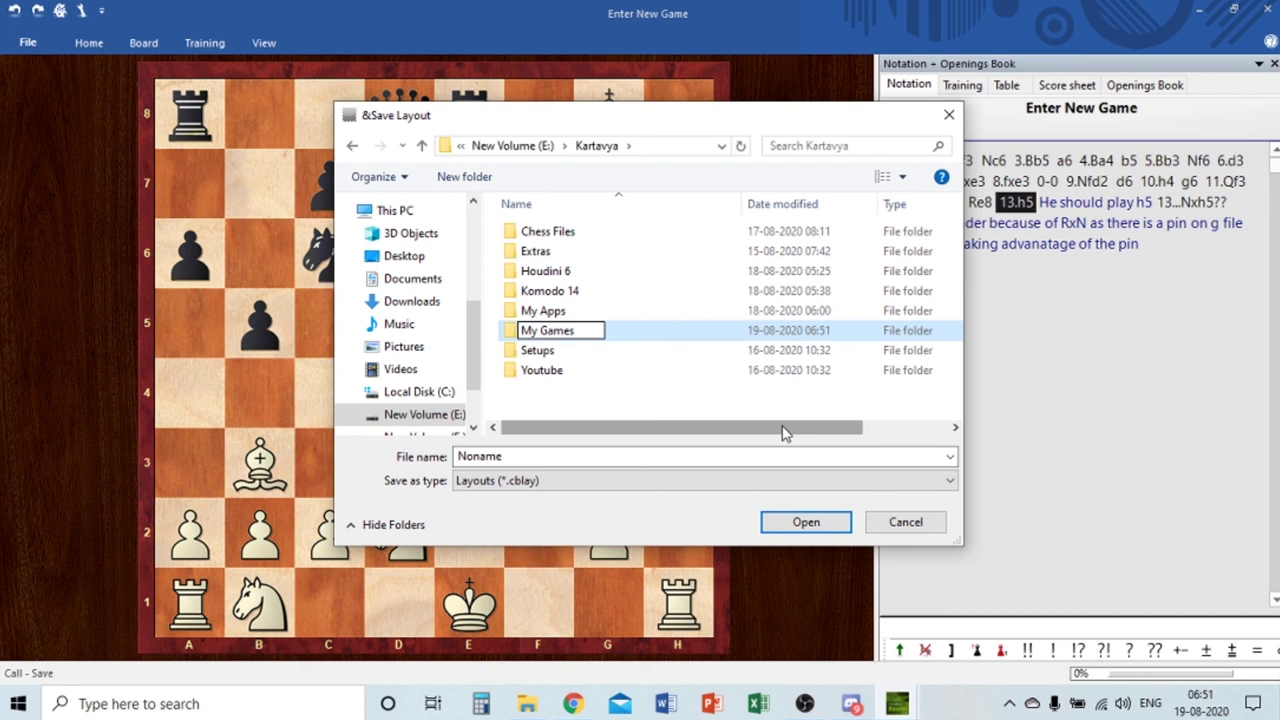
pyautogui.press('Return')
pyautogui.press('Return')
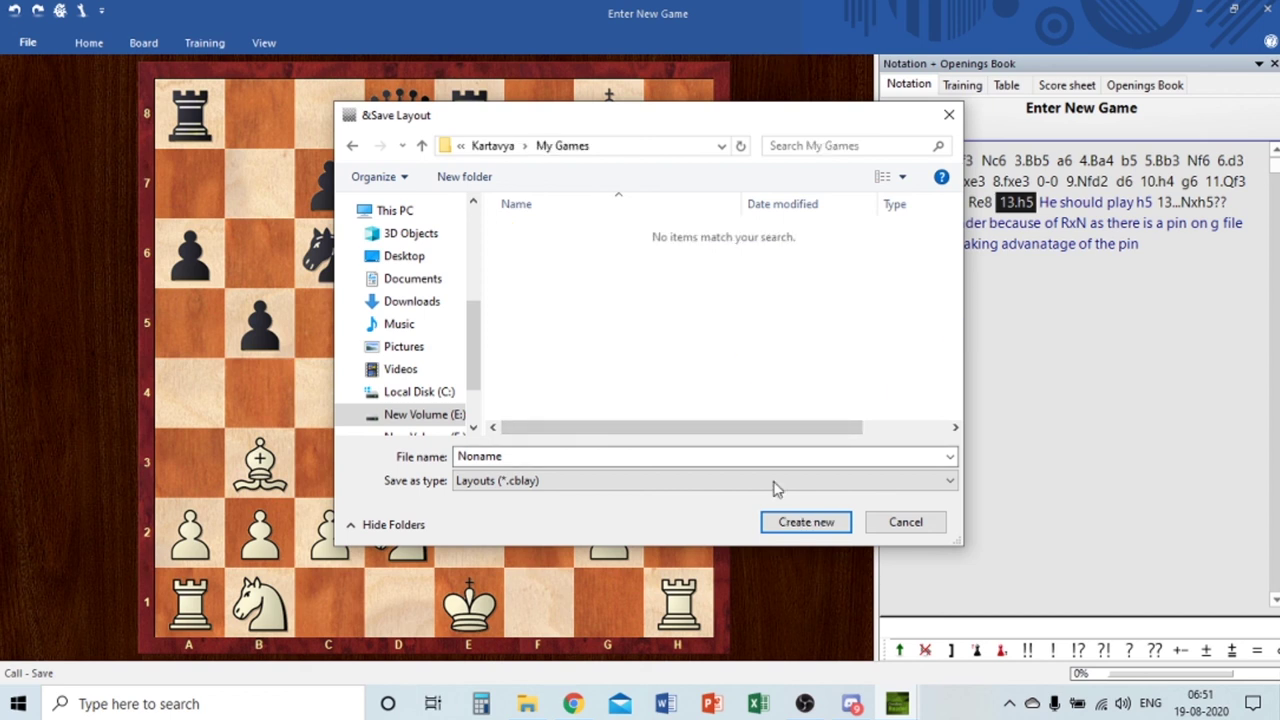
# Clear the default Noname file name and create the layout file in My Games.
pyautogui.doubleClick(608, 458)
pyautogui.press('BackSpace')
pyautogui.click(810, 521)
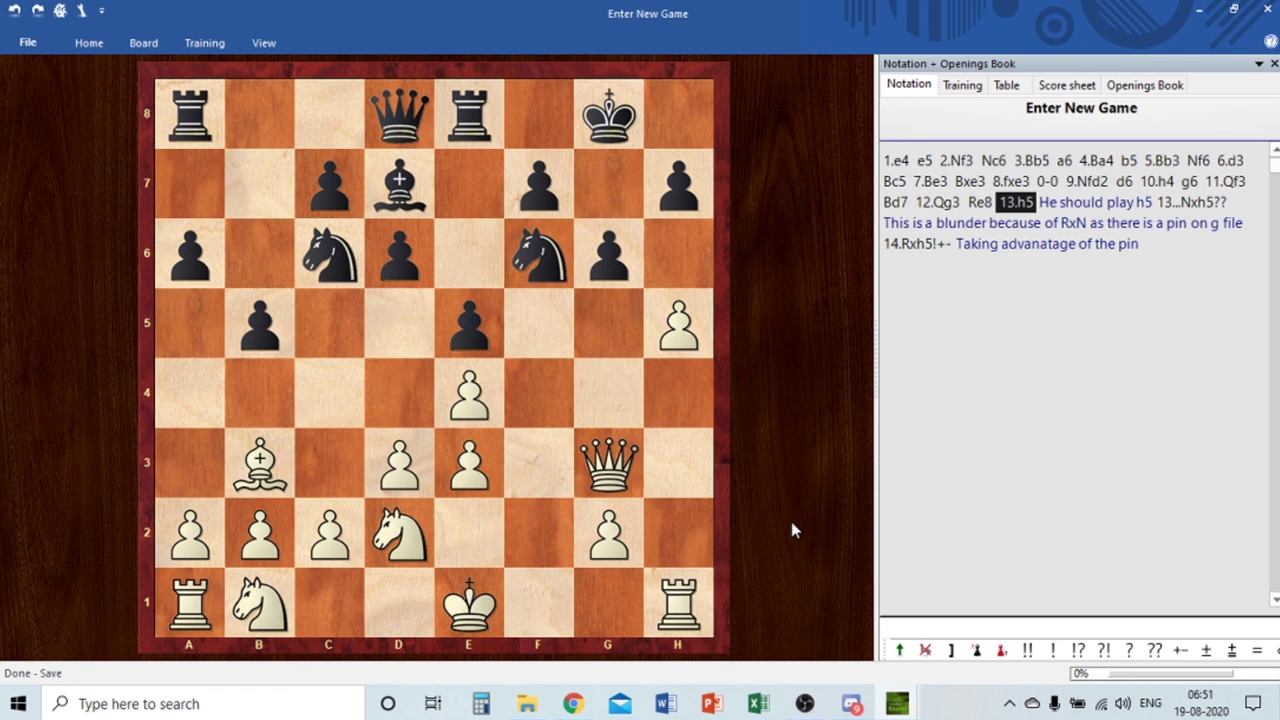
# Step through the game's moves to the position after 14.Rxh5.
pyautogui.press('Right')
pyautogui.press('Right')
pyautogui.press('Left')
pyautogui.press('Left')
pyautogui.press('Left')
pyautogui.press('Left')
pyautogui.press('Left')
pyautogui.press('Left')
pyautogui.press('Right')
pyautogui.press('Right')
pyautogui.press('Right')
pyautogui.press('Right')
pyautogui.press('Right')
pyautogui.press('Right')
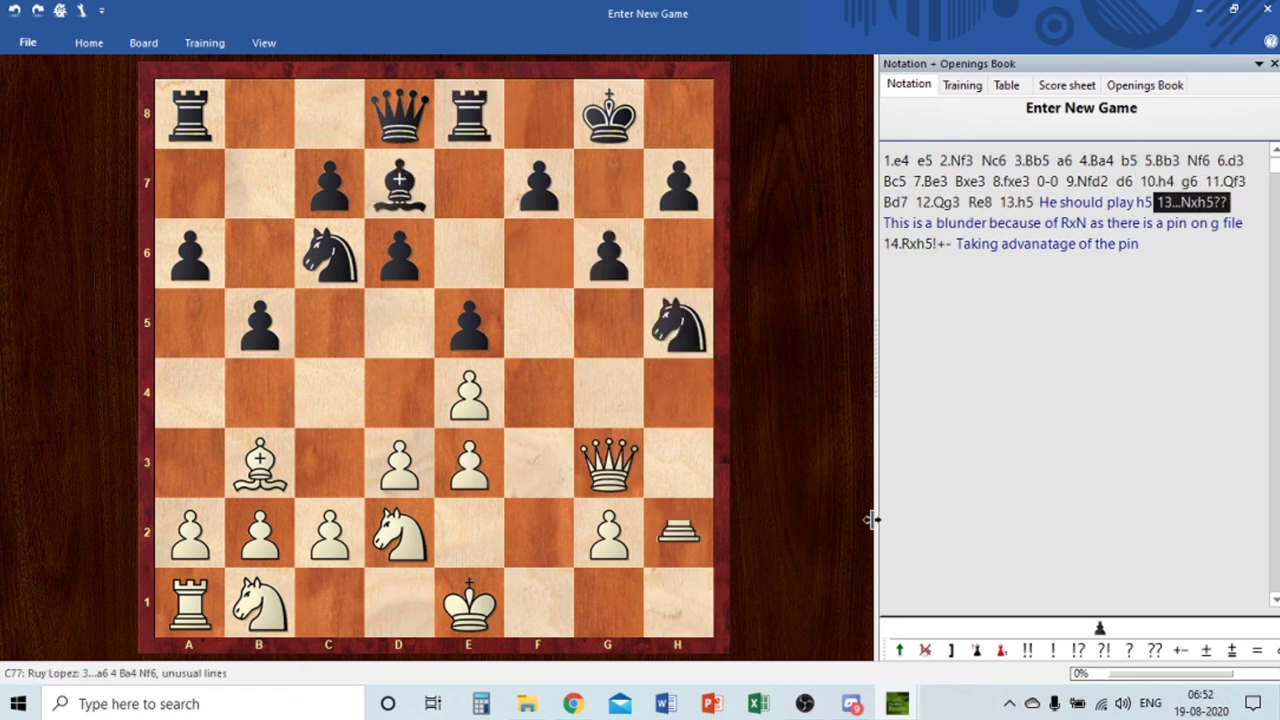
# Copy the whole annotated game to the clipboard with Home > Copy Game.
pyautogui.click(204, 43)
pyautogui.click(143, 43)
pyautogui.click(89, 43)
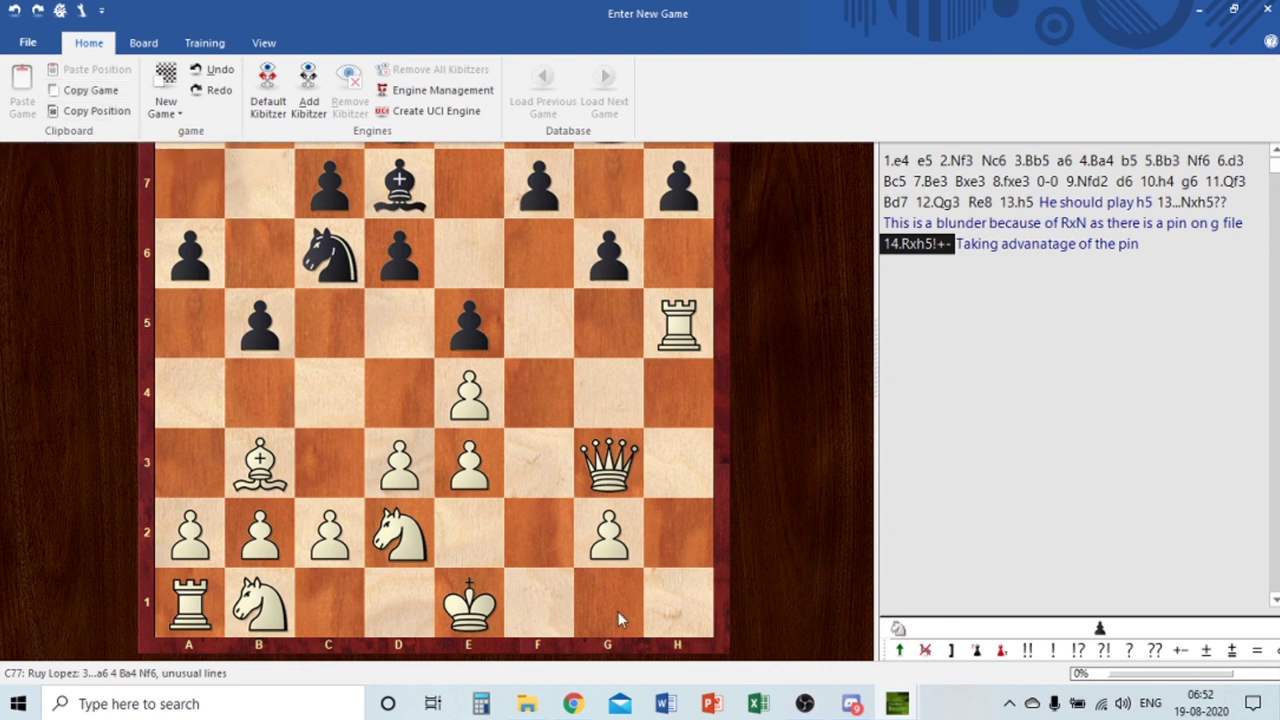
pyautogui.click(88, 43)
pyautogui.click(88, 43)
pyautogui.click(90, 90)
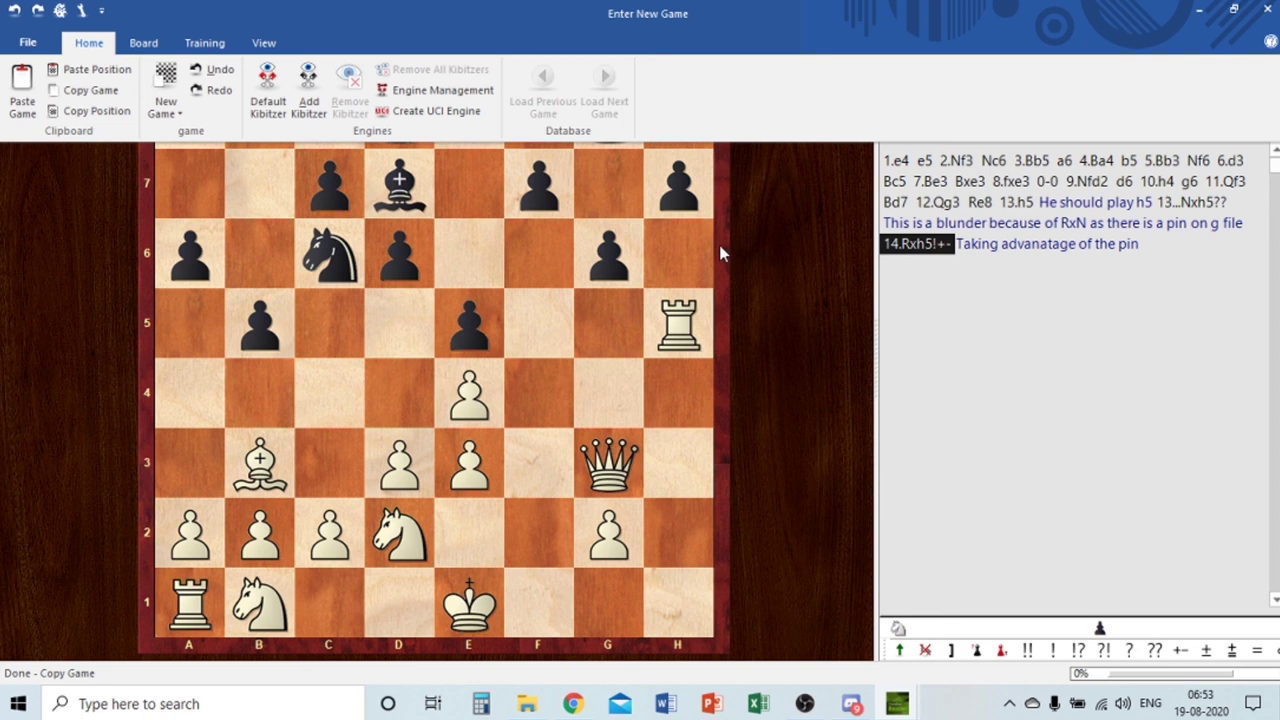
# Start a custom position setup, trying a white rook on f1 and a queen on f2.
pyautogui.click(166, 112)
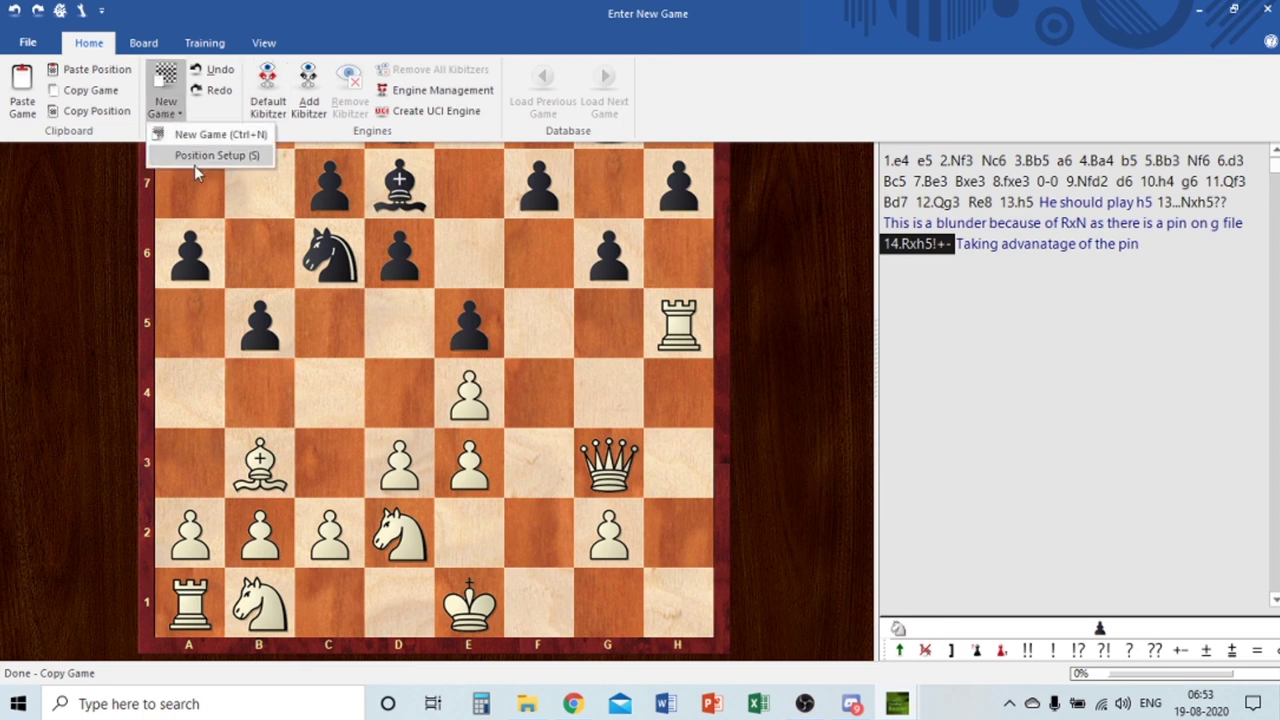
pyautogui.click(198, 156)
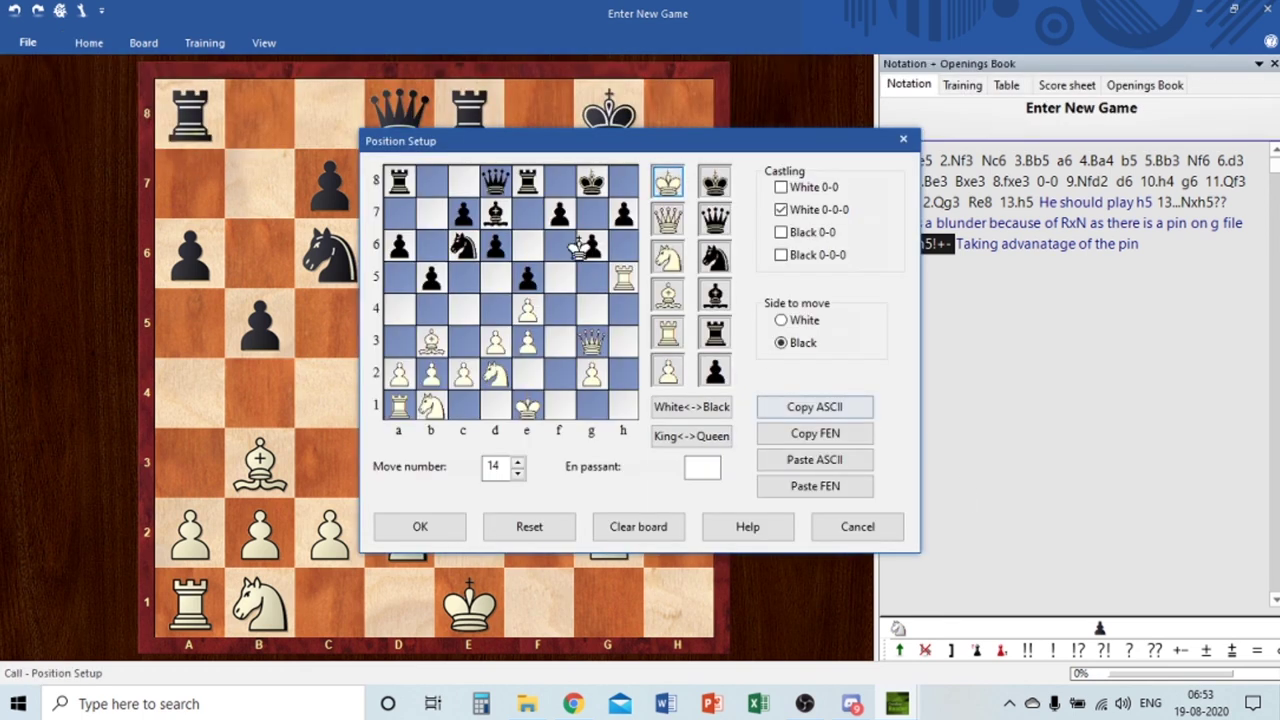
pyautogui.click(662, 336)
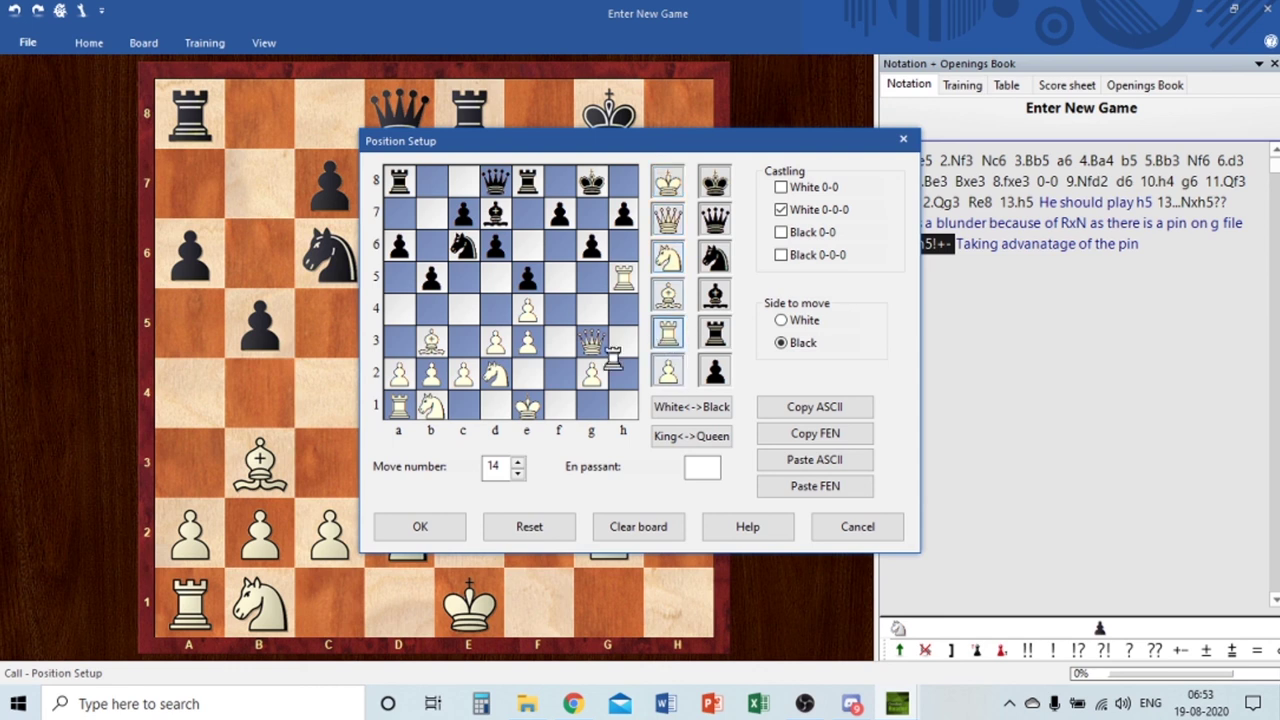
pyautogui.click(559, 404)
pyautogui.click(670, 216)
pyautogui.click(559, 372)
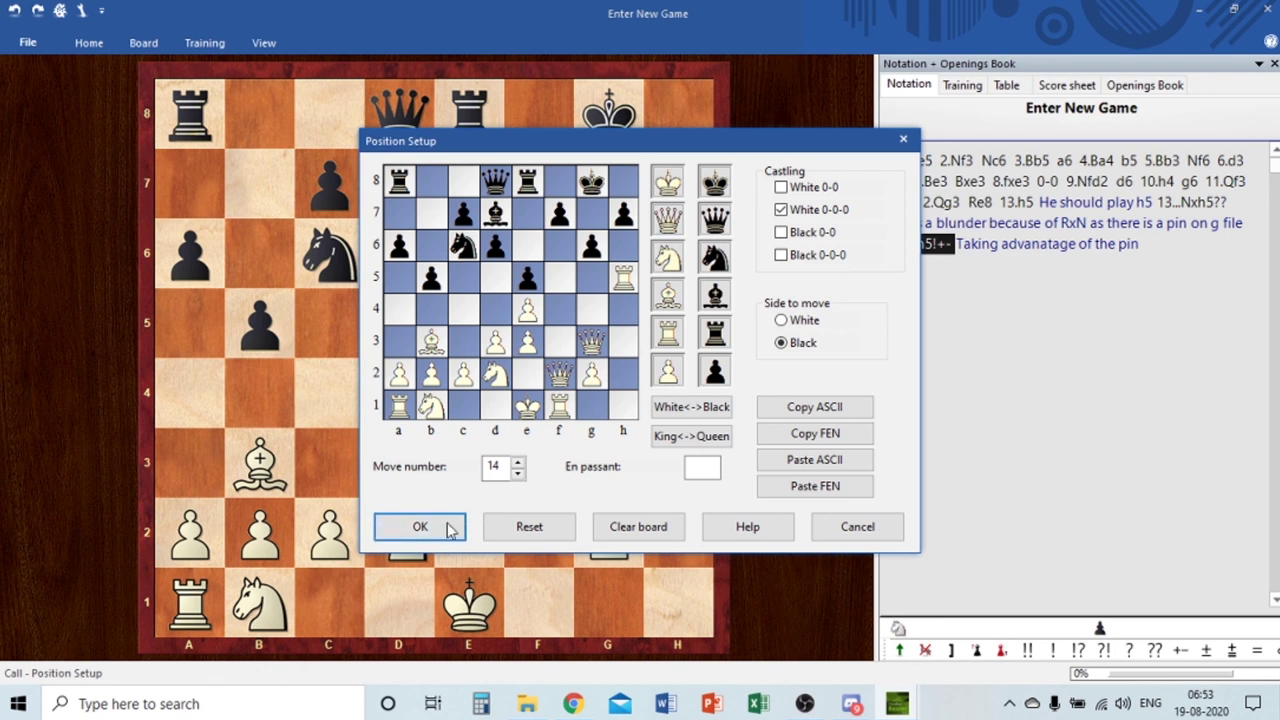
# Clear and reset the board, then replace the a1 and h1 rooks with white queens.
pyautogui.click(640, 526)
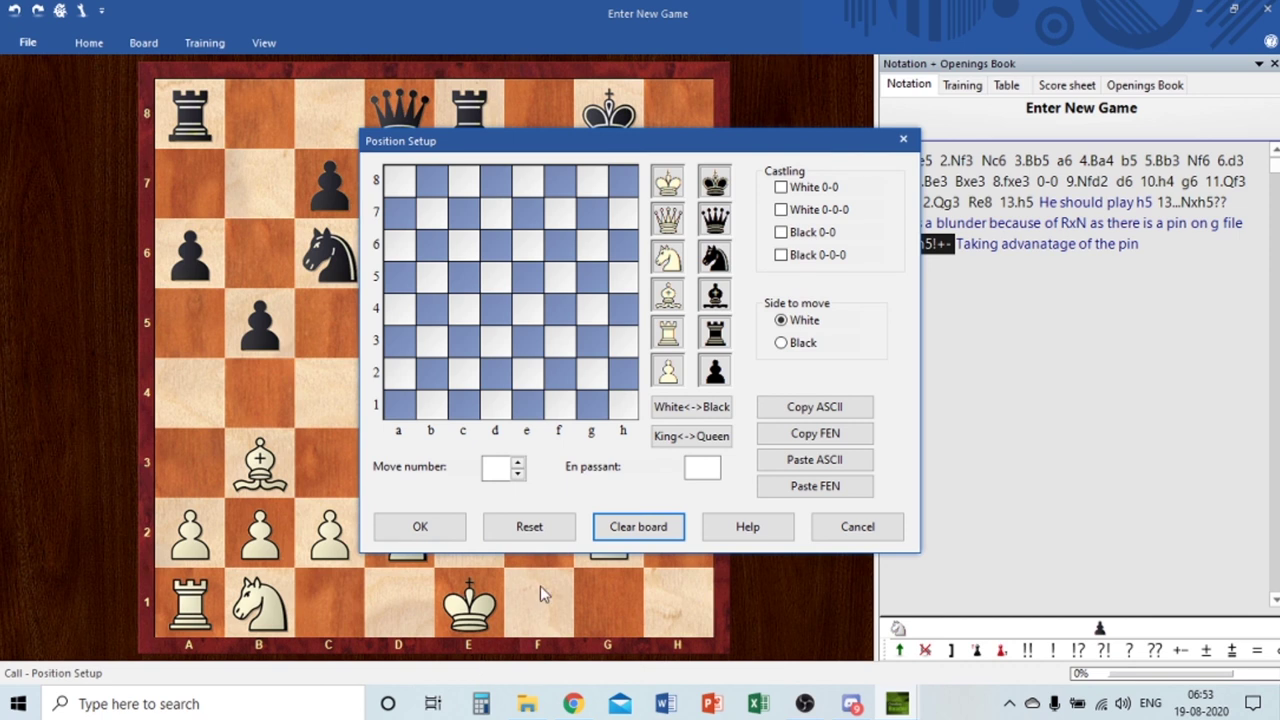
pyautogui.click(558, 528)
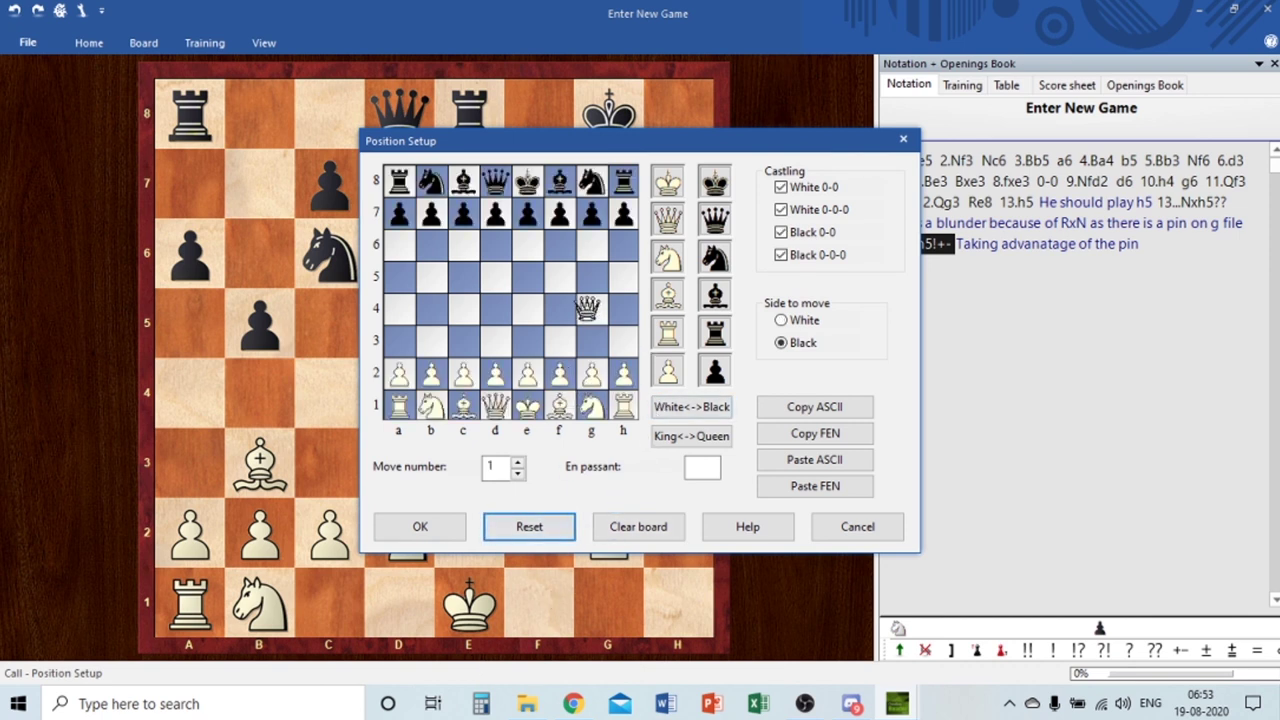
pyautogui.click(620, 406)
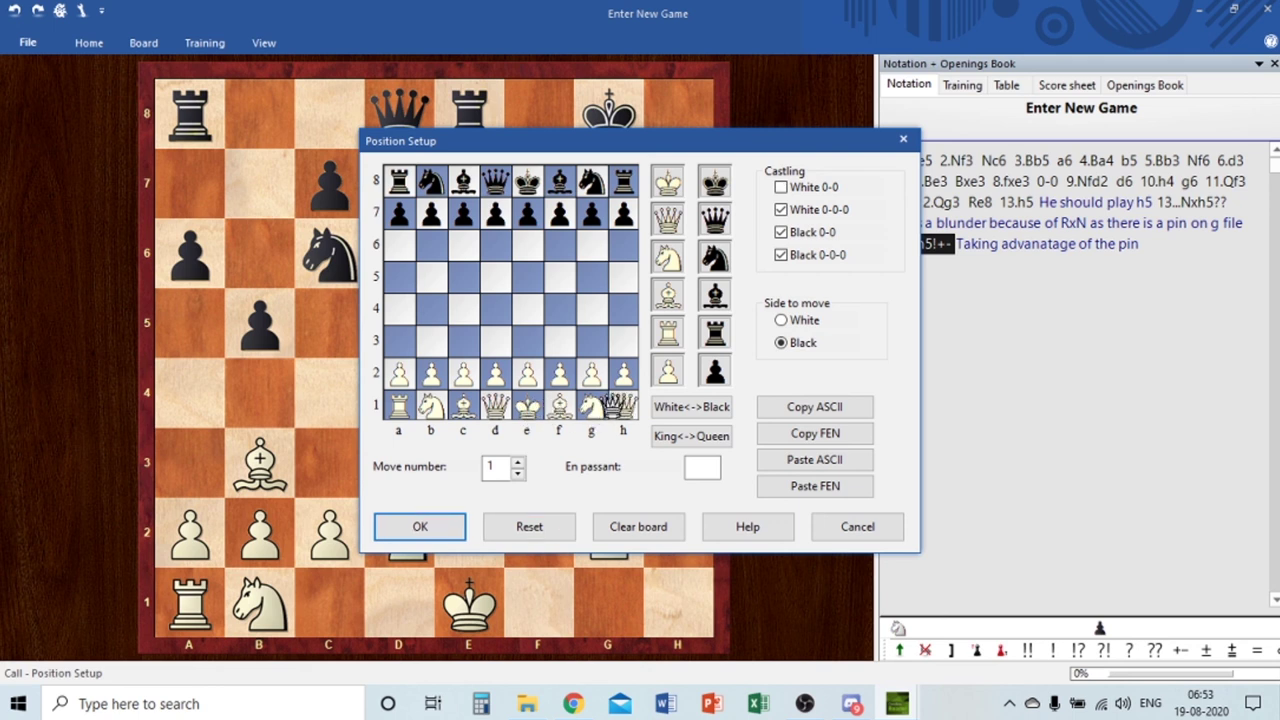
pyautogui.click(408, 406)
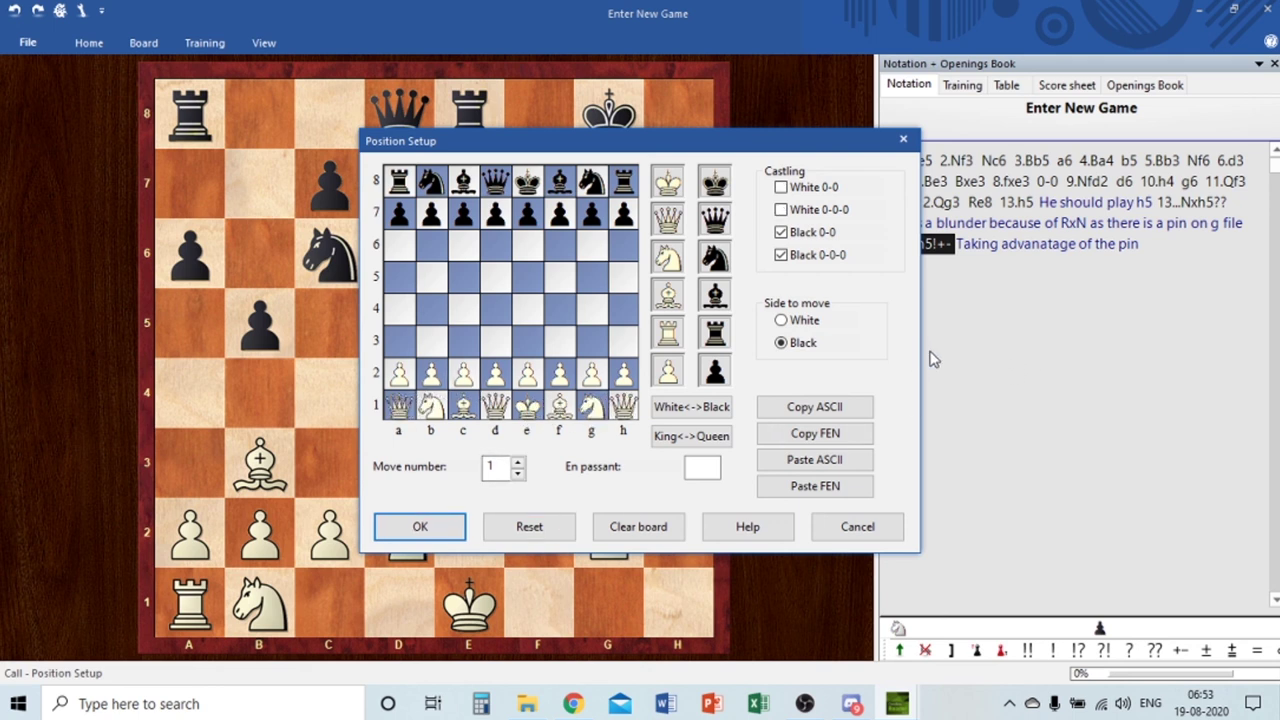
# Set White to move and accept the position despite the illegal-position warning.
pyautogui.click(782, 320)
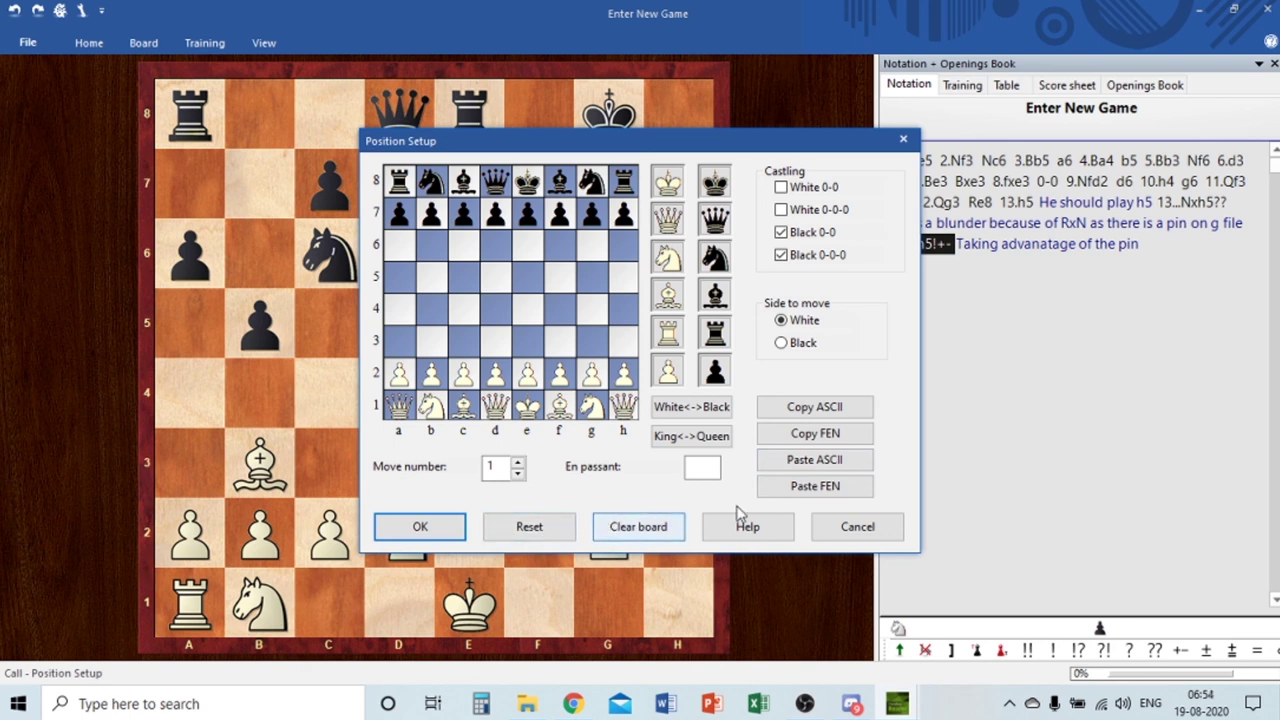
pyautogui.click(783, 343)
pyautogui.click(781, 321)
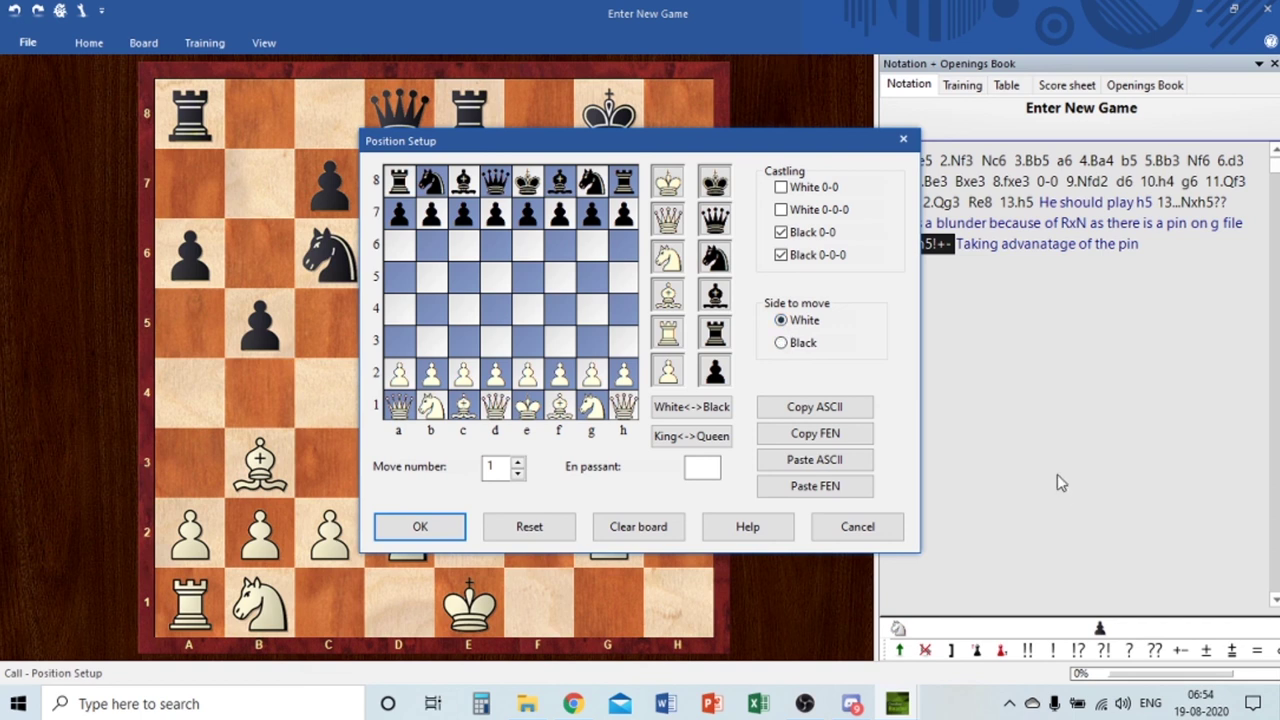
pyautogui.click(668, 183)
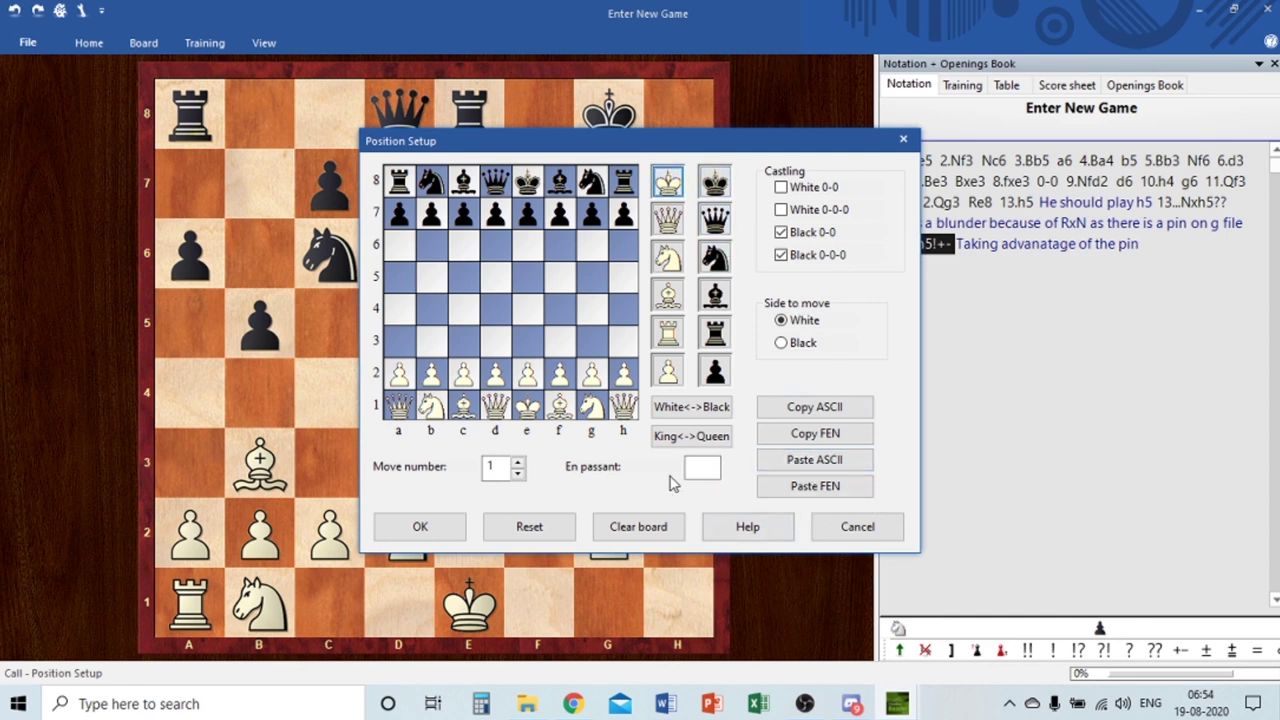
pyautogui.click(422, 528)
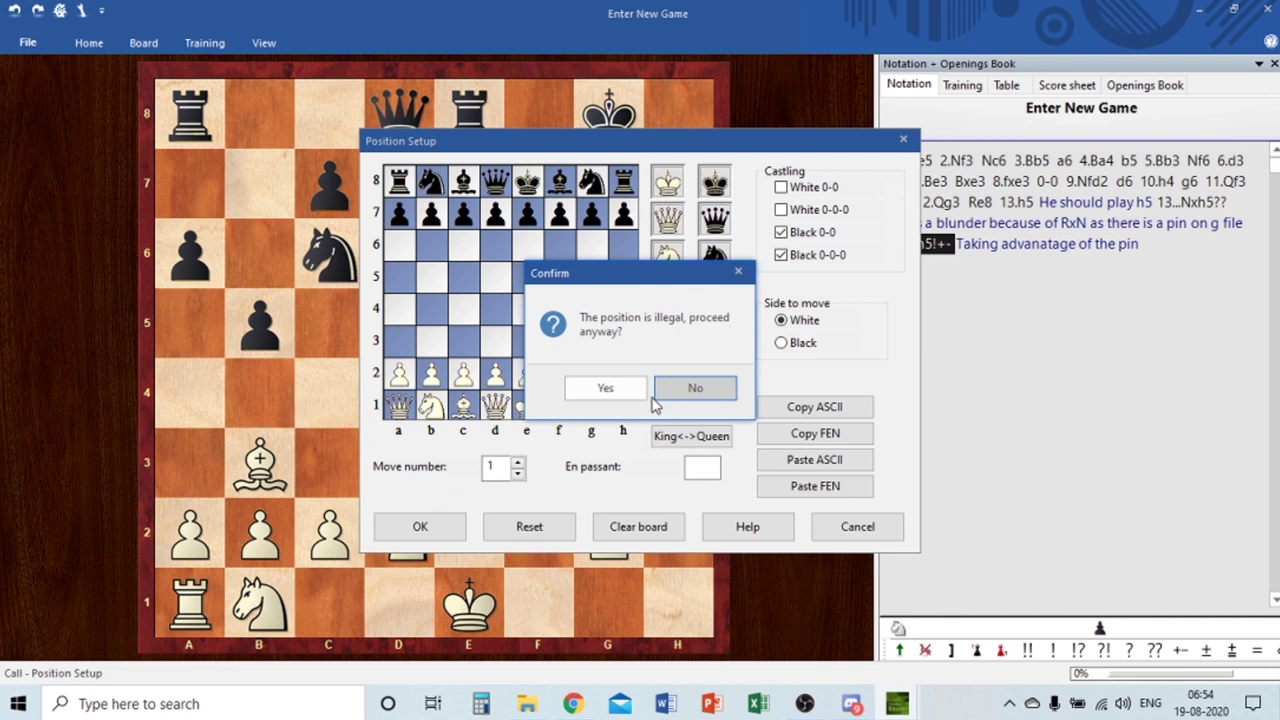
pyautogui.click(604, 394)
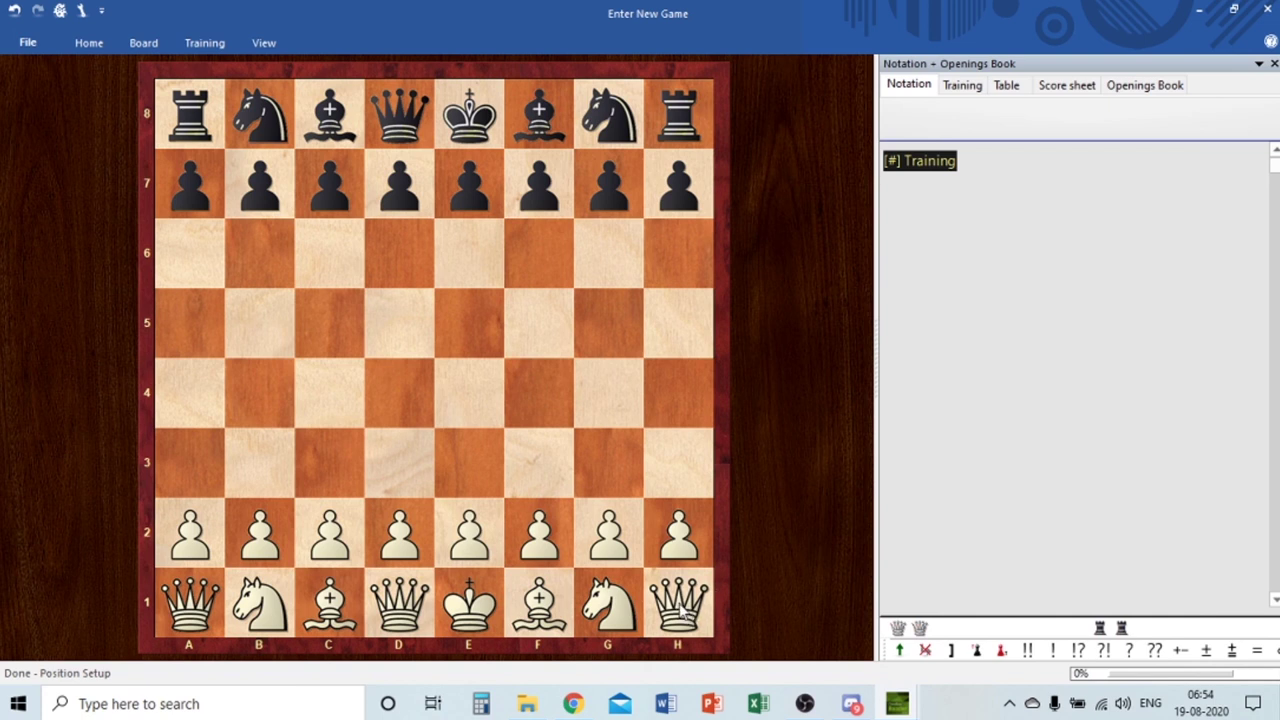
# Play 1.e4 e5 2.g4 d5 from the custom position.
pyautogui.moveTo(470, 533); pyautogui.dragTo(478, 396)
pyautogui.click(465, 322)
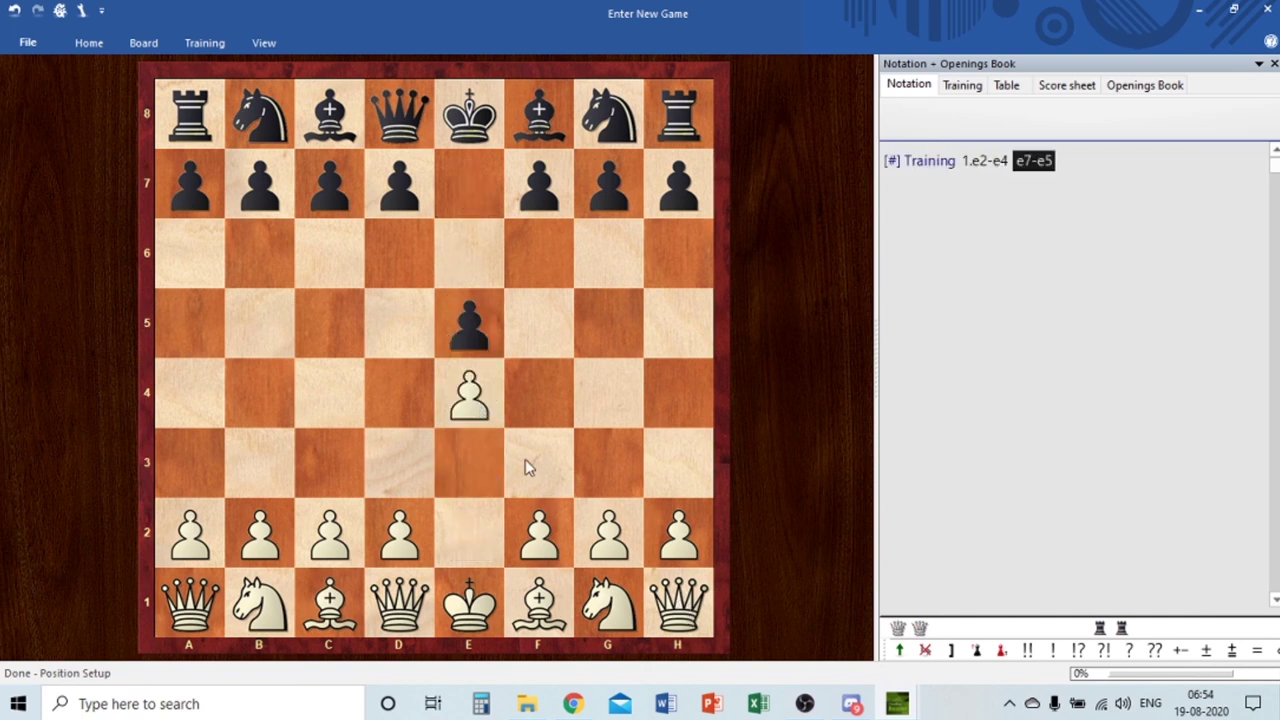
pyautogui.click(625, 400)
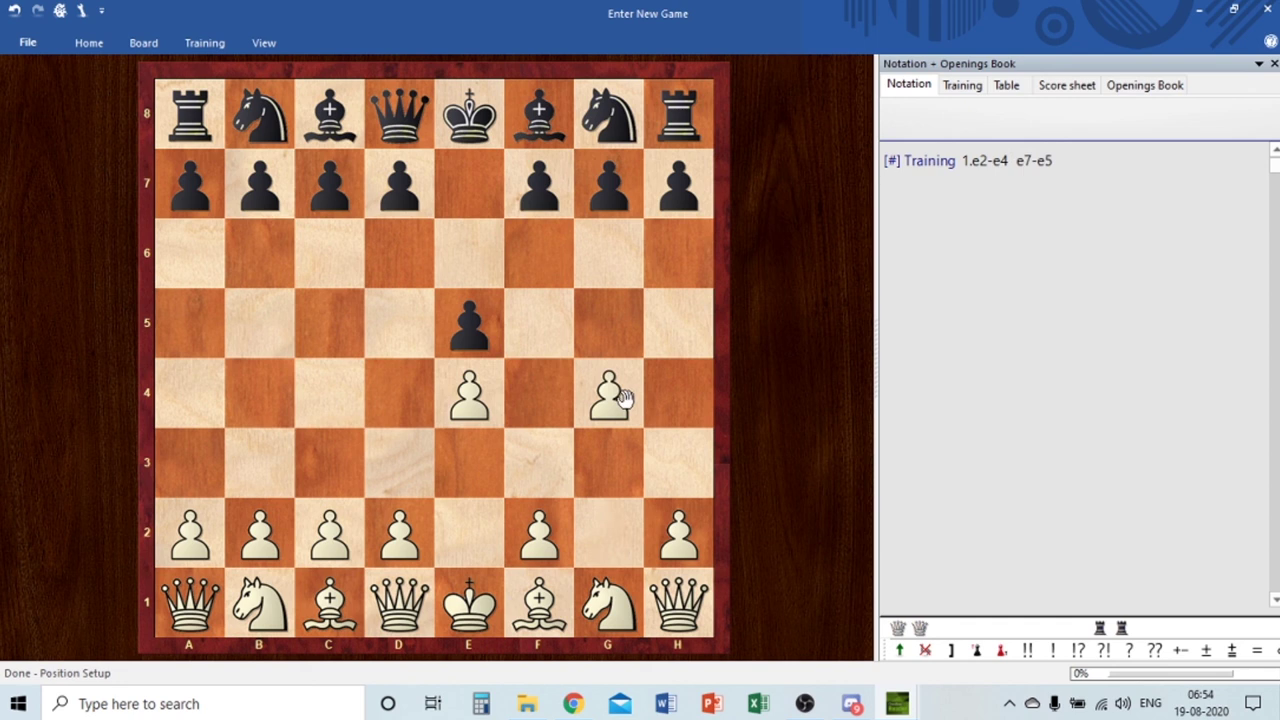
pyautogui.click(396, 342)
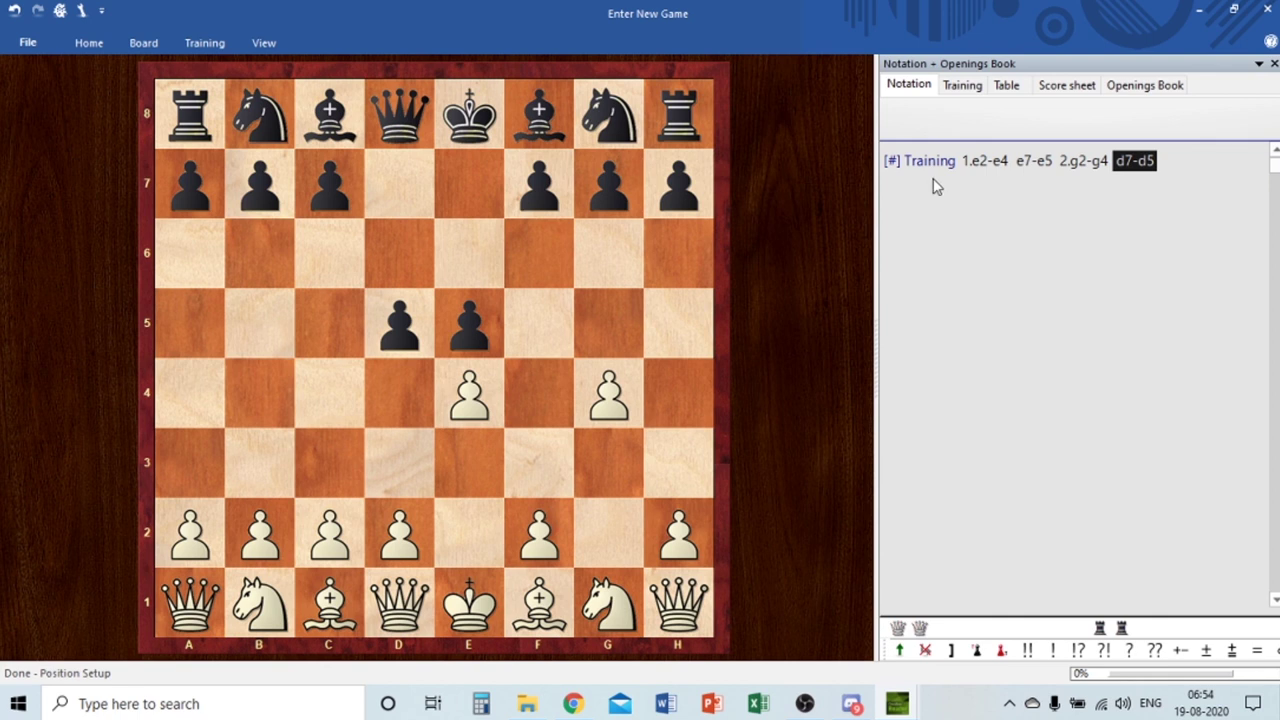
pyautogui.click(26, 42)
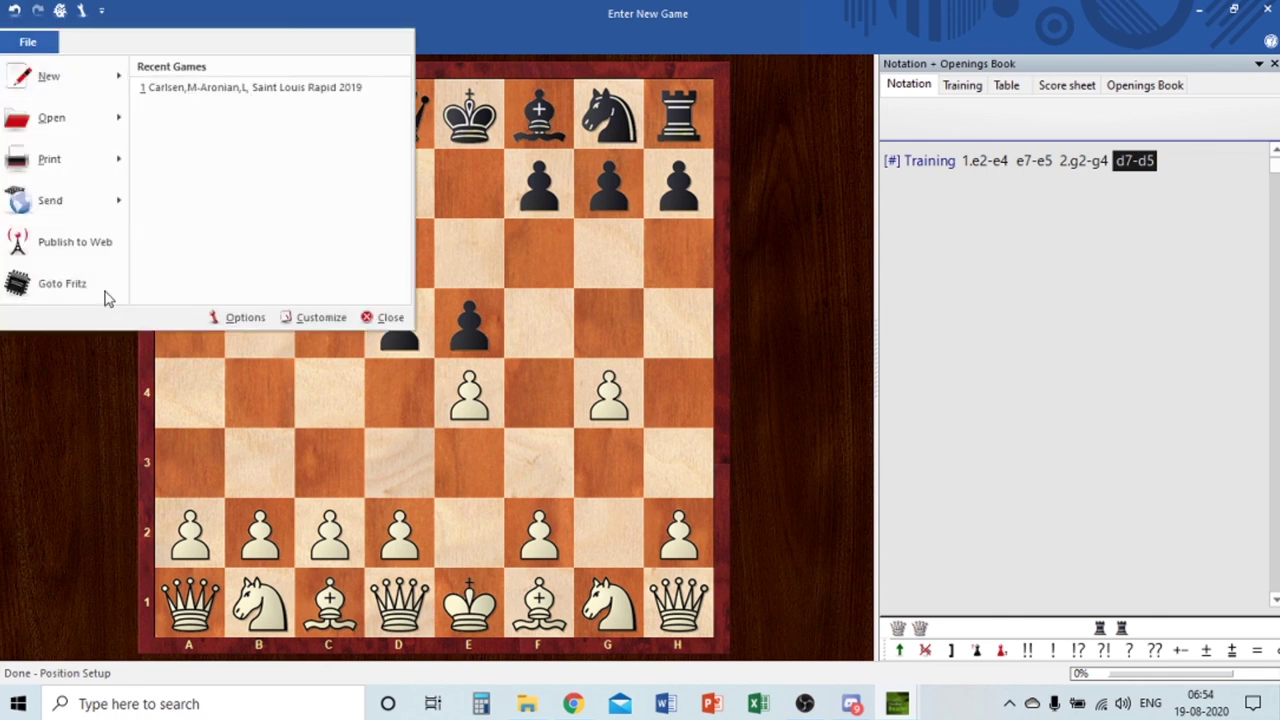
# Browse the keyboard shortcut customisation window, then close it.
pyautogui.click(312, 316)
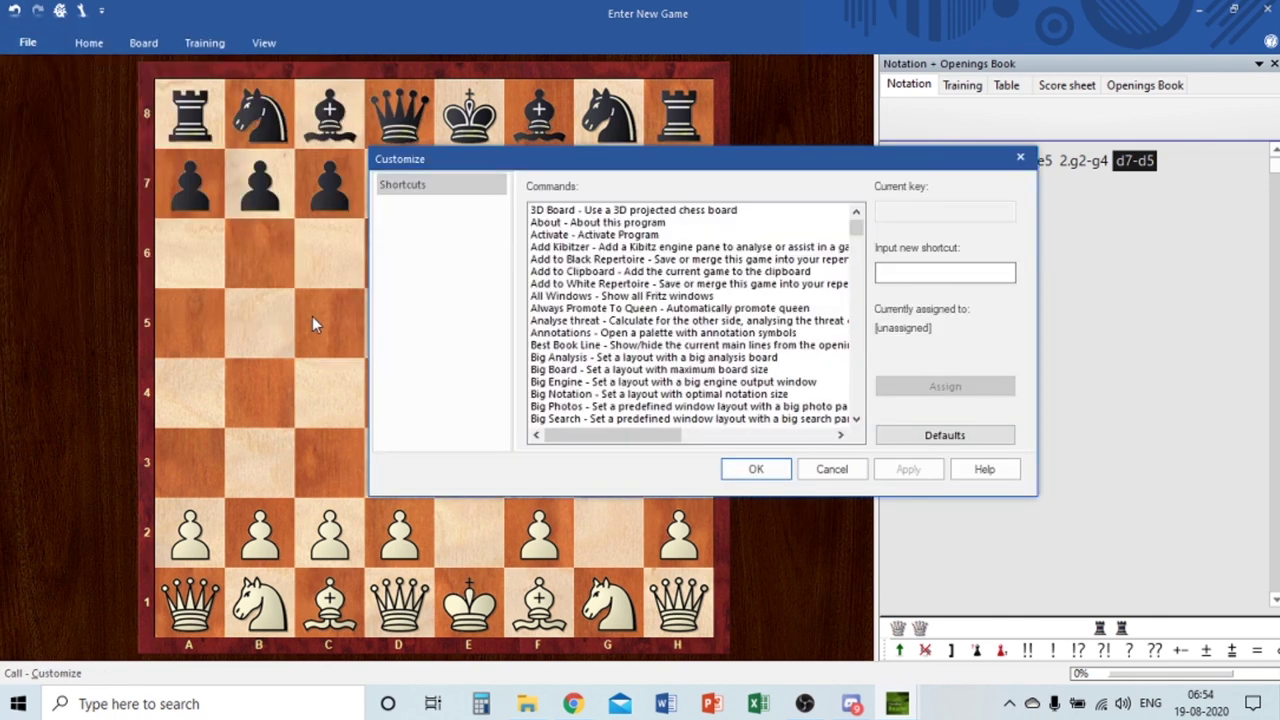
pyautogui.scroll(-10, 712, 300)
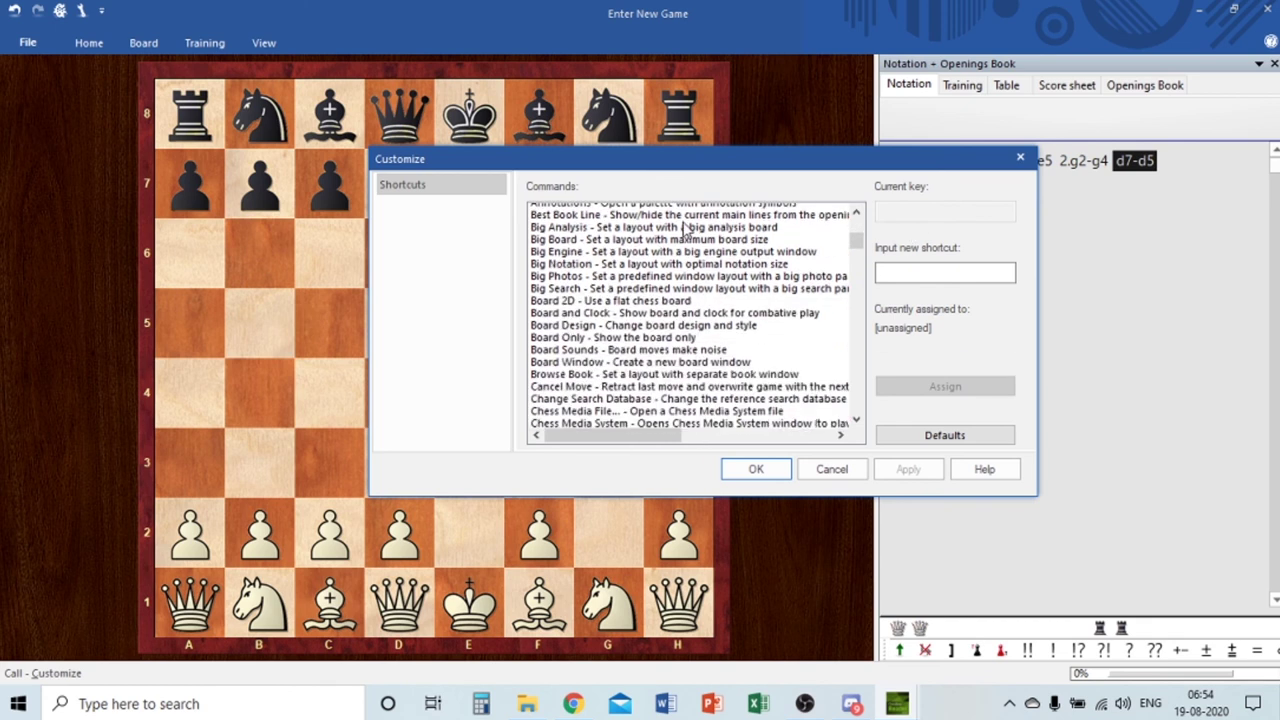
pyautogui.scroll(-15, 712, 300)
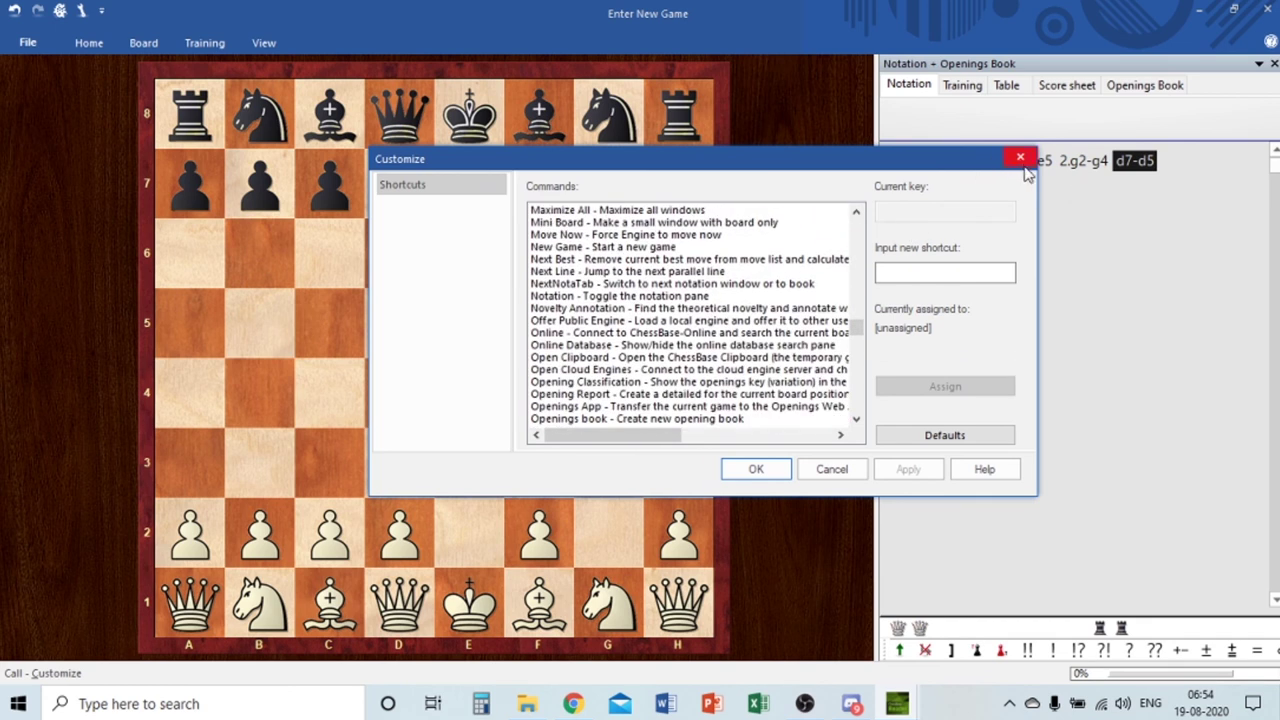
pyautogui.click(1021, 160)
# Open the program Options and show pieces as figurine symbols in notation.
pyautogui.click(28, 42)
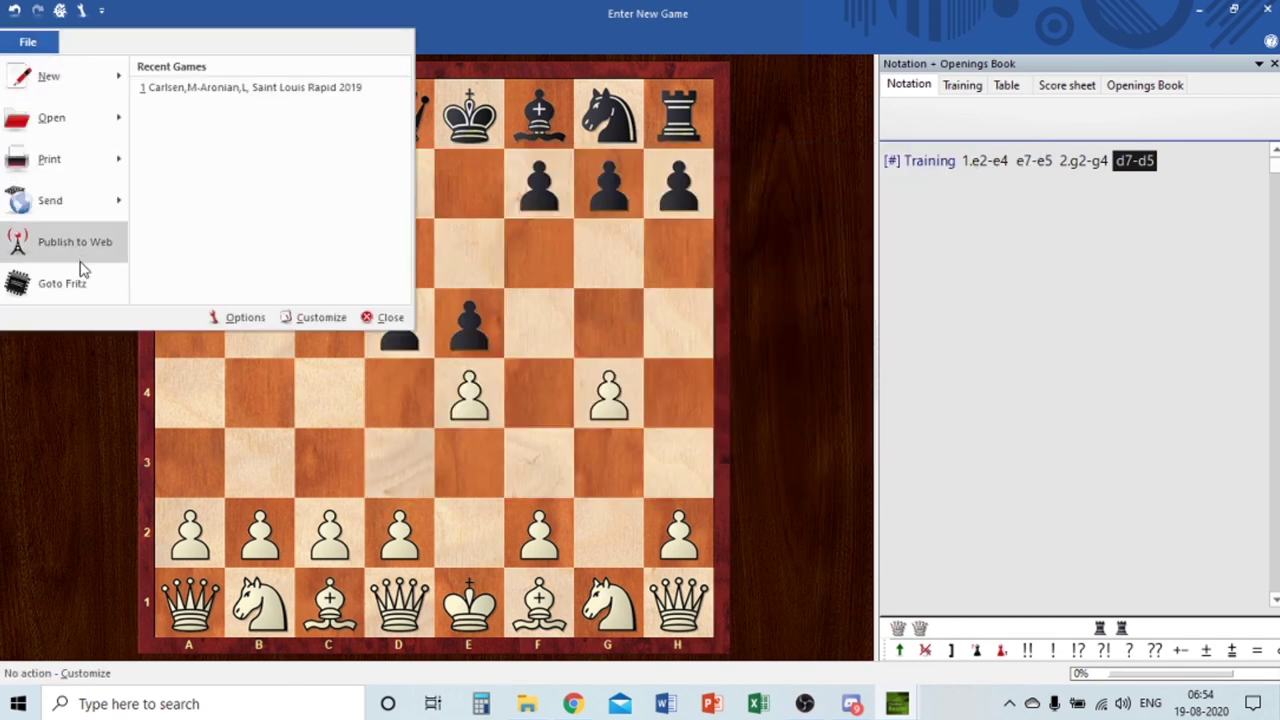
pyautogui.click(241, 316)
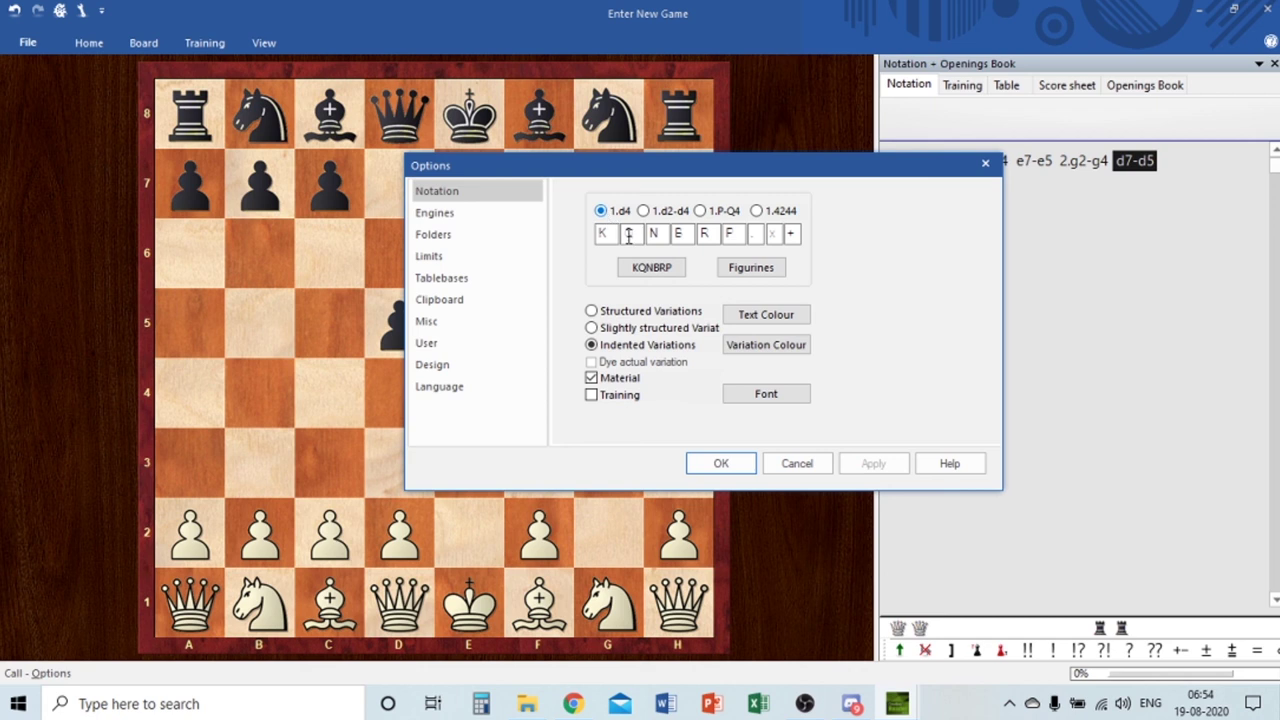
pyautogui.click(751, 267)
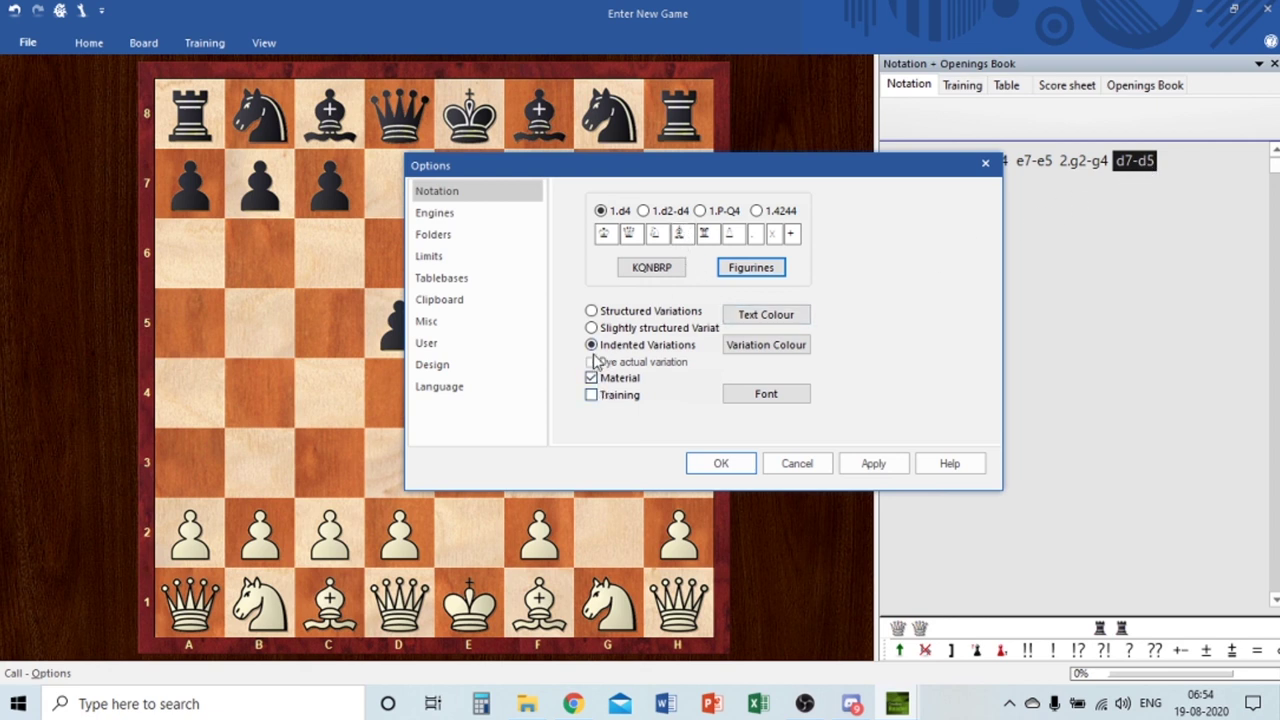
# Review the Engines, Folders, Tablebases, Clipboard, Misc, User, Design and Language pages, then apply.
pyautogui.click(449, 214)
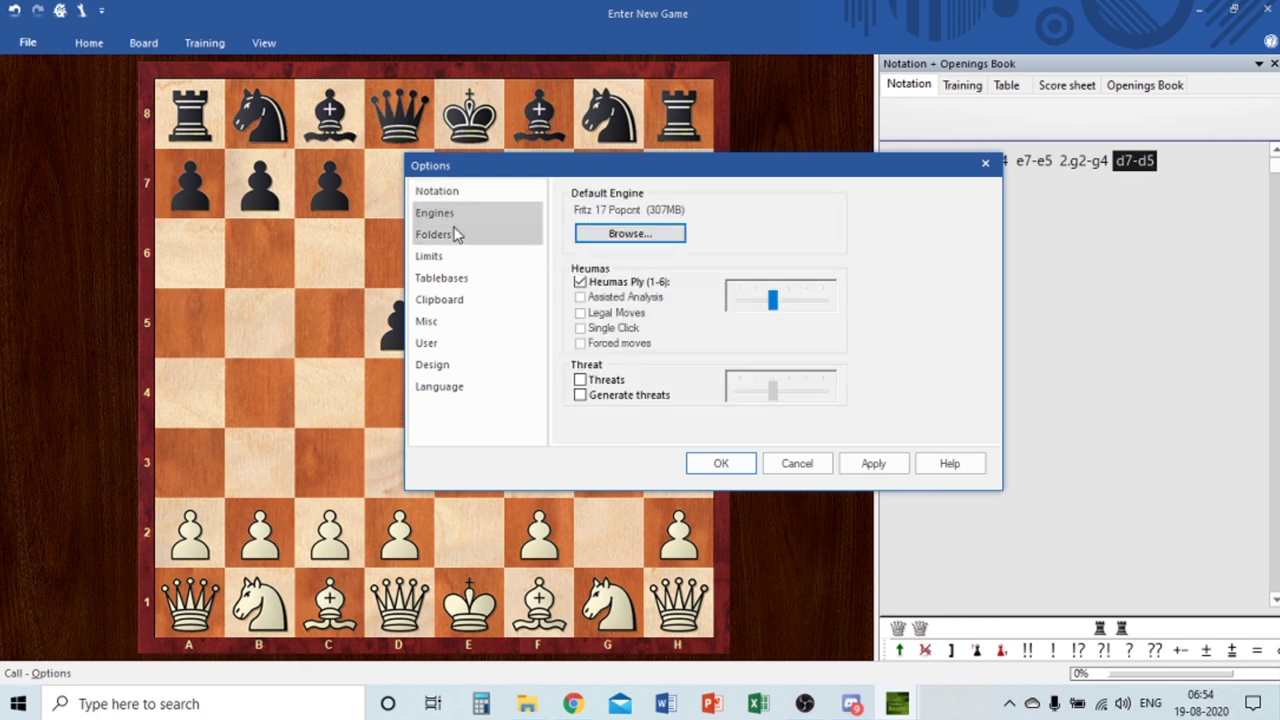
pyautogui.click(452, 234)
pyautogui.click(451, 256)
pyautogui.click(455, 277)
pyautogui.click(449, 300)
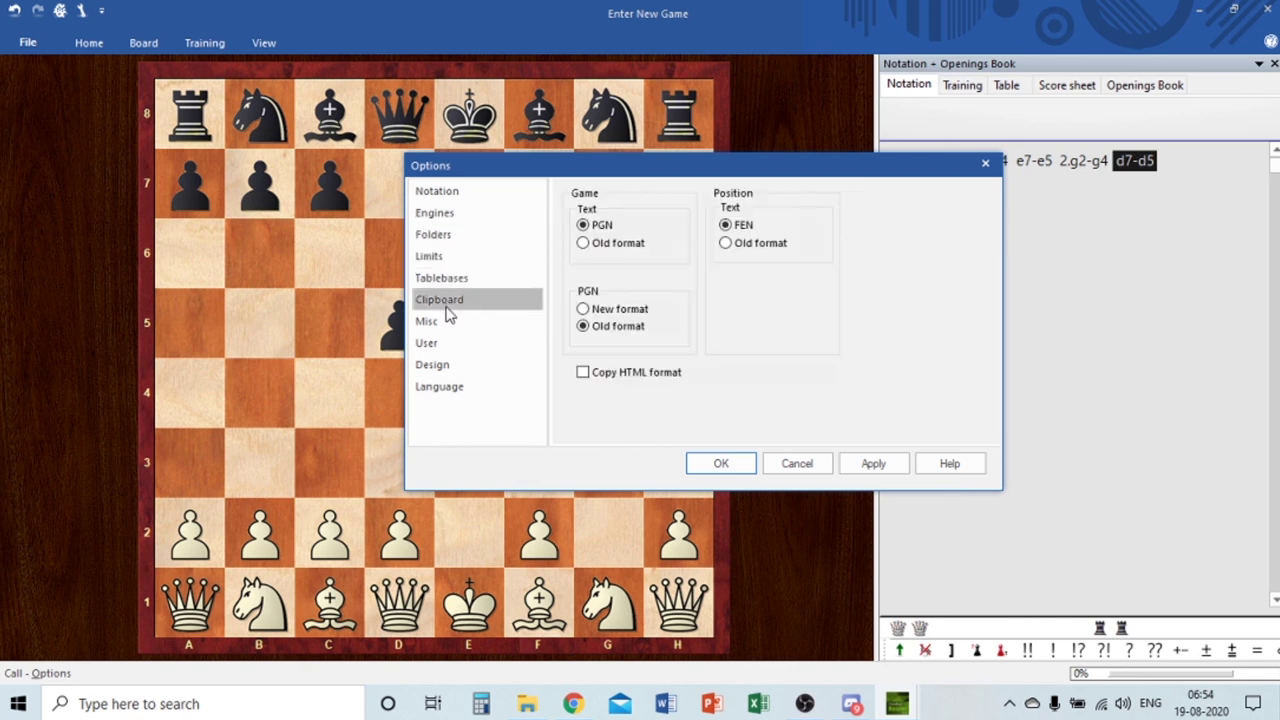
pyautogui.click(446, 322)
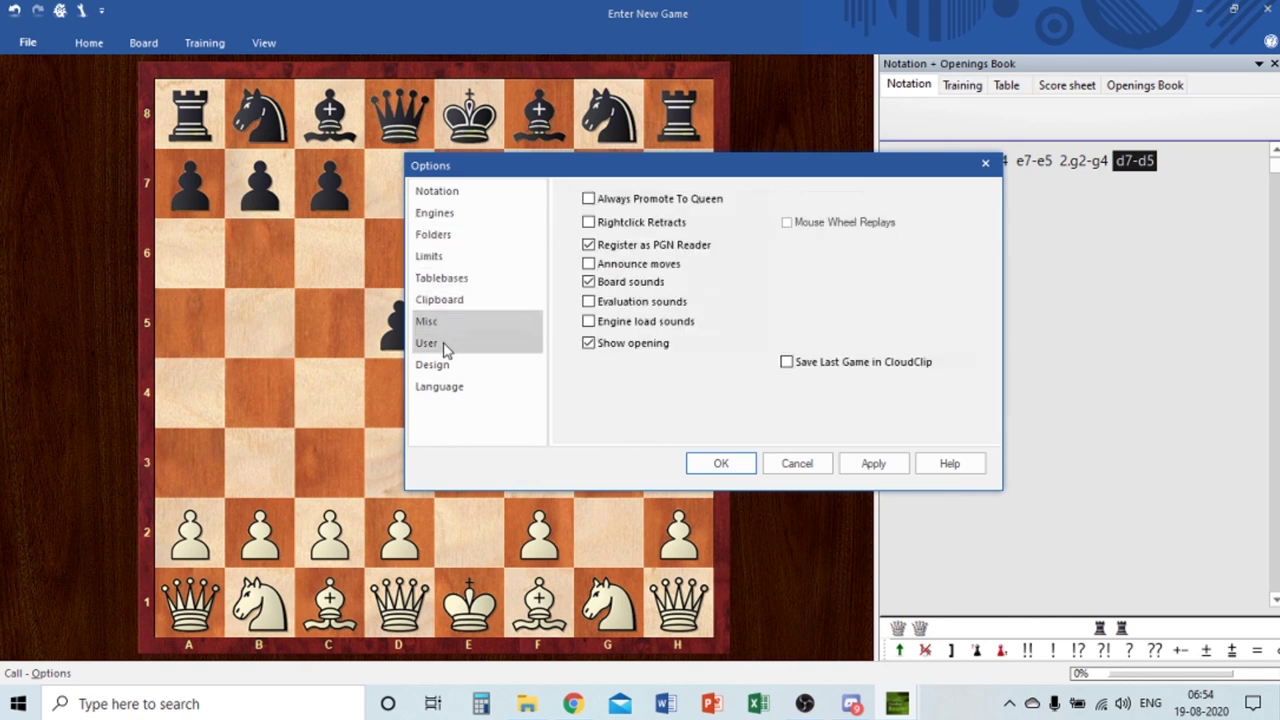
pyautogui.click(446, 343)
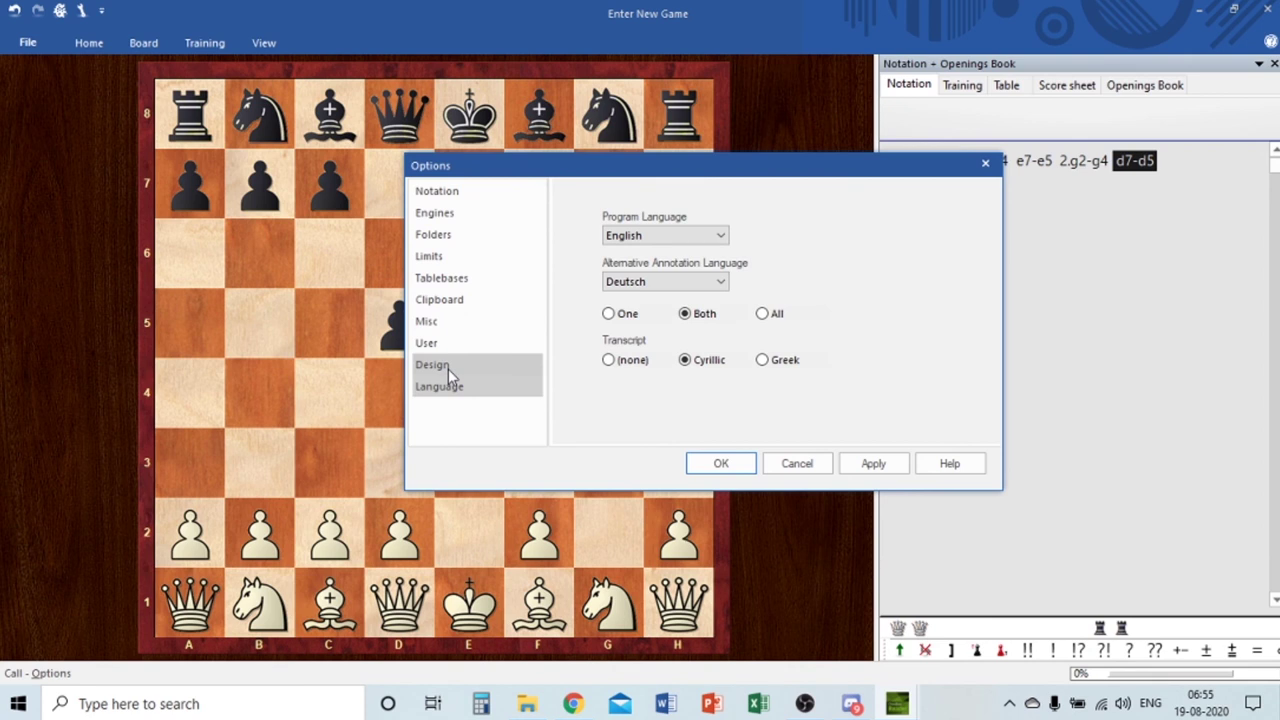
pyautogui.click(448, 369)
pyautogui.click(458, 393)
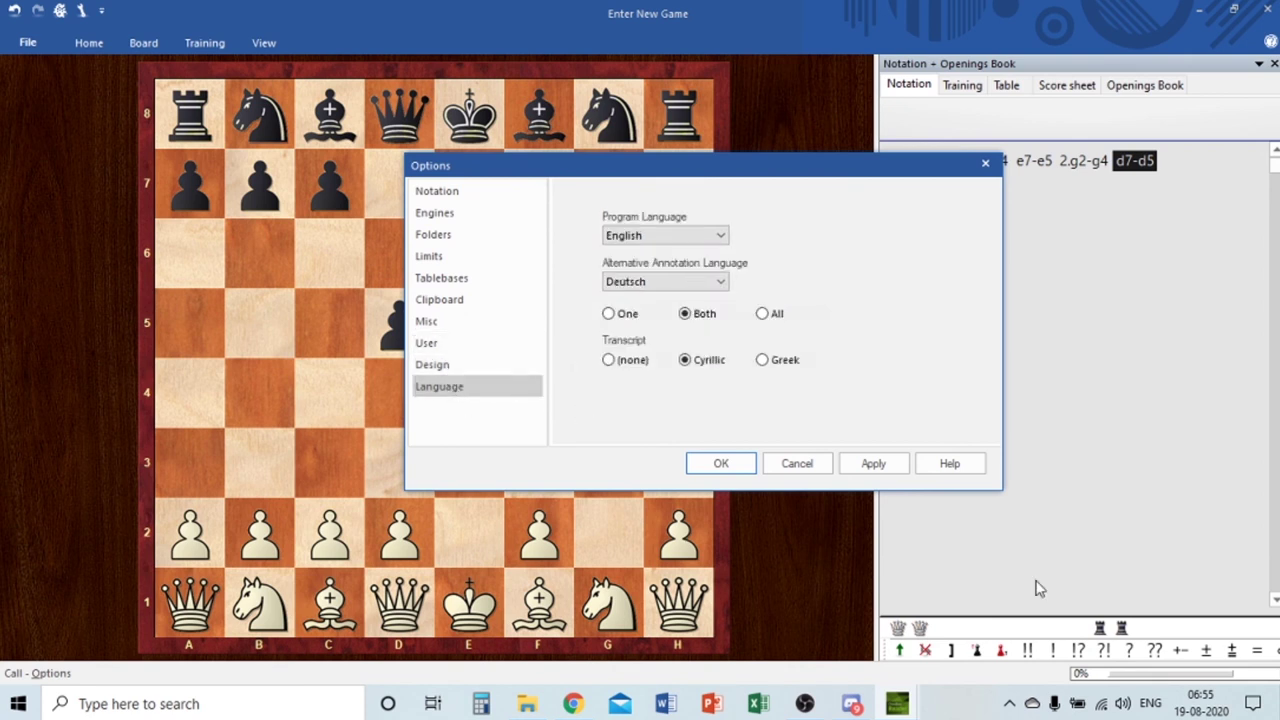
pyautogui.click(884, 466)
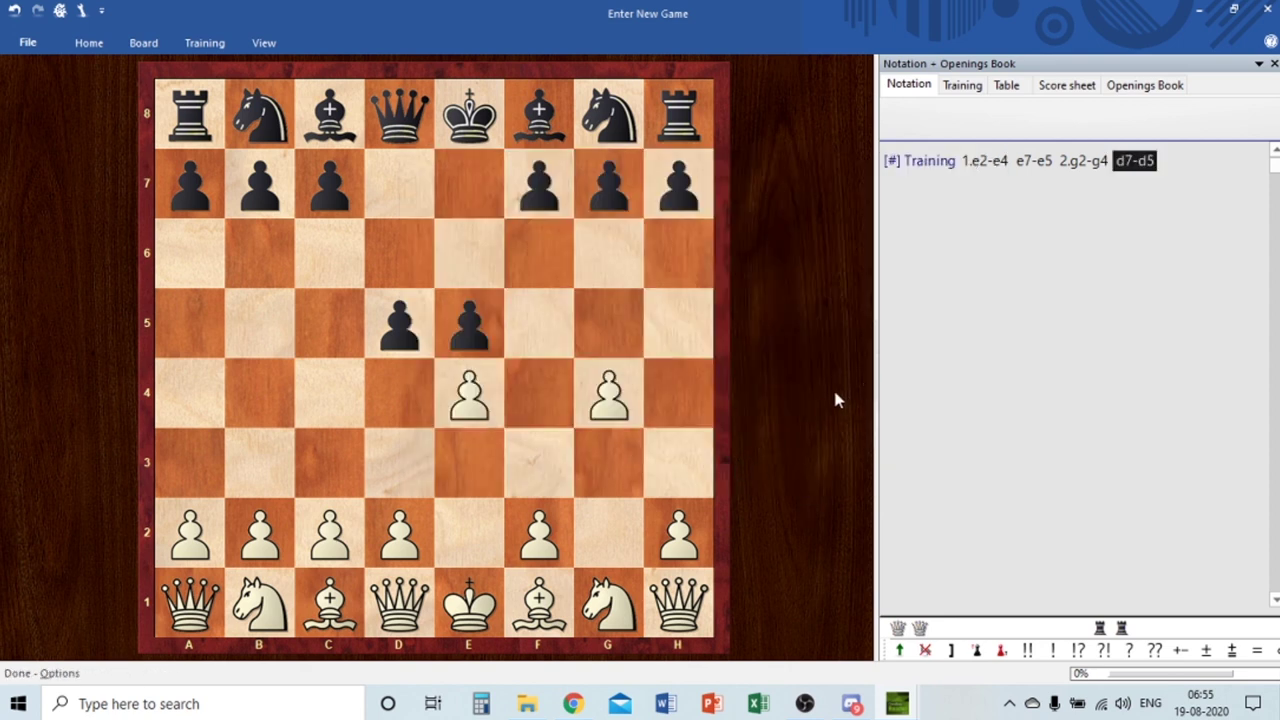
# Open the C77 Saint Louis Blitz 2019 game from the Database 2020 list.
pyautogui.moveTo(915, 708)
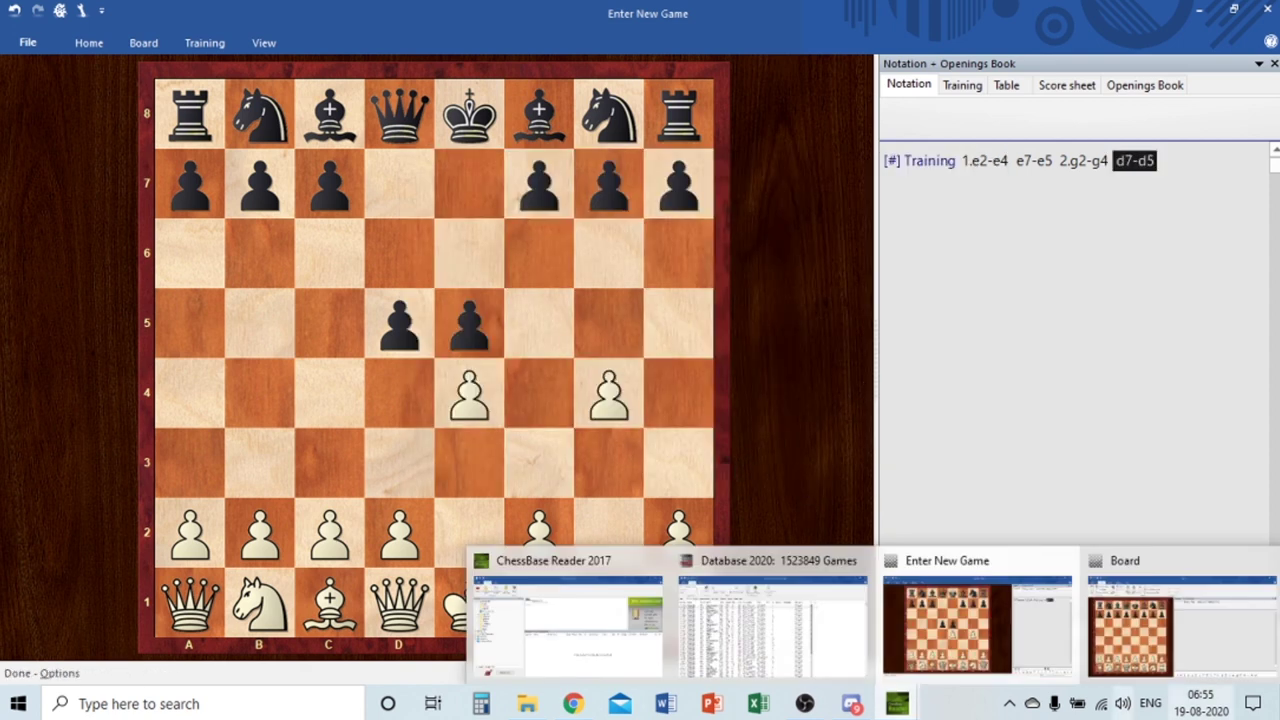
pyautogui.click(712, 643)
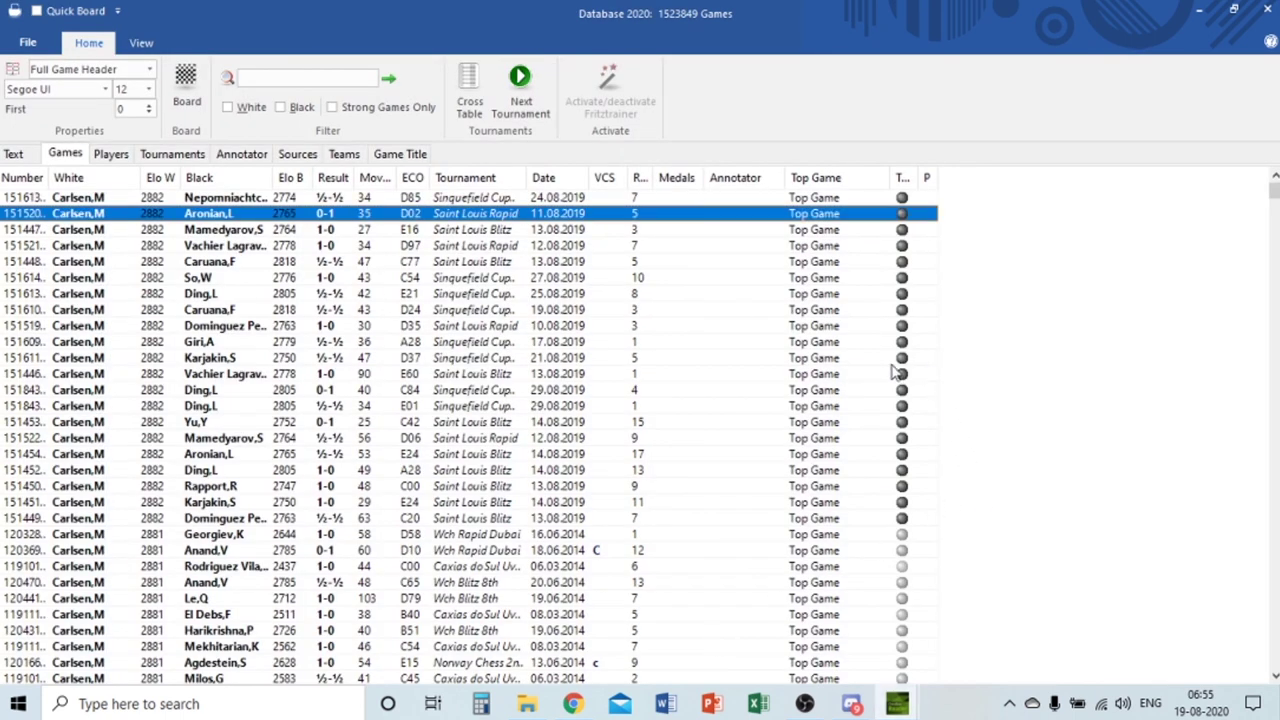
pyautogui.click(231, 264)
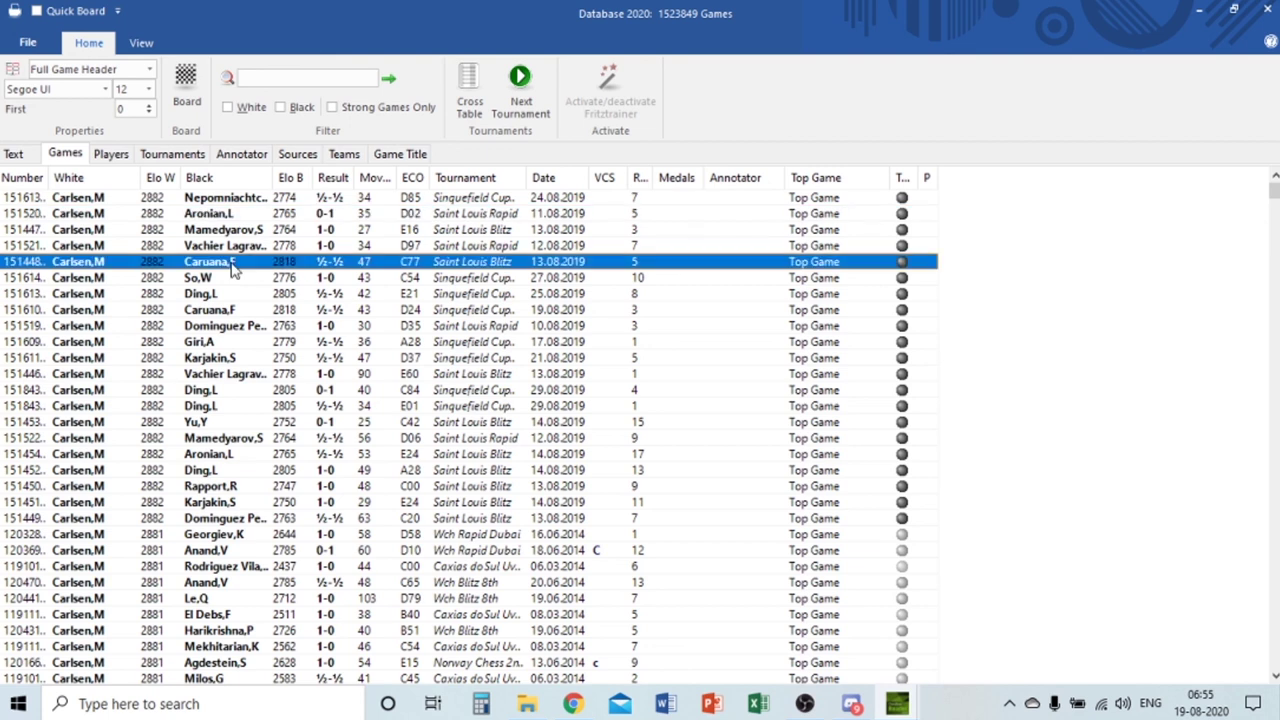
pyautogui.doubleClick(229, 261)
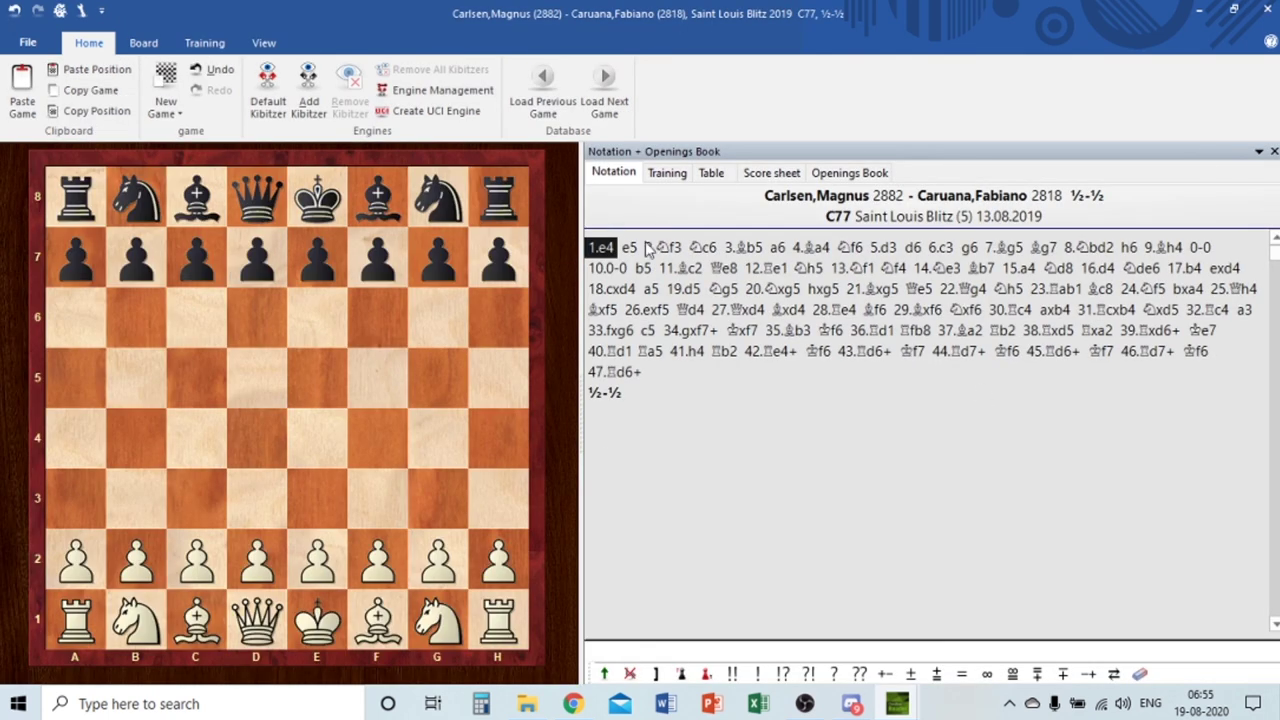
# Replay the opening forward to 7.Bg5, then step back.
pyautogui.press('Right')
pyautogui.press('Right')
pyautogui.press('Right')
pyautogui.press('Right')
pyautogui.press('Right')
pyautogui.press('Right')
pyautogui.press('Right')
pyautogui.press('Right')
pyautogui.press('Right')
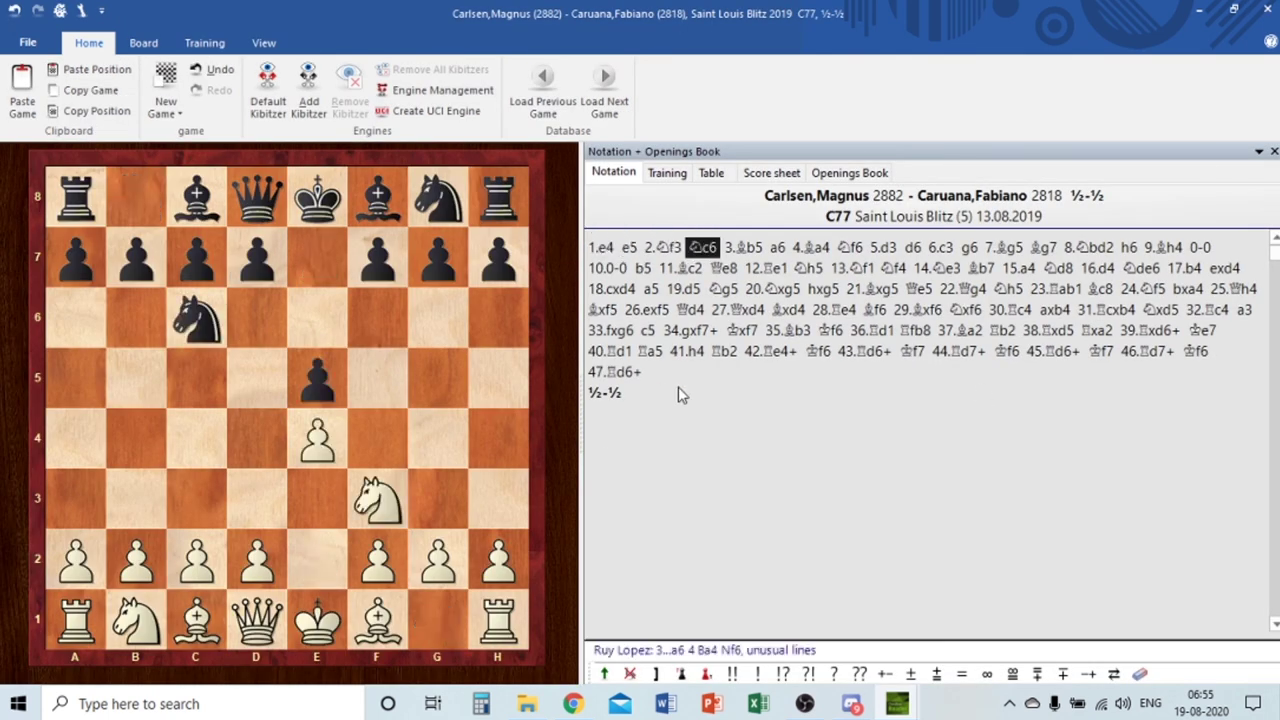
pyautogui.press('Right')
pyautogui.press('Right')
pyautogui.press('Right')
pyautogui.press('Right')
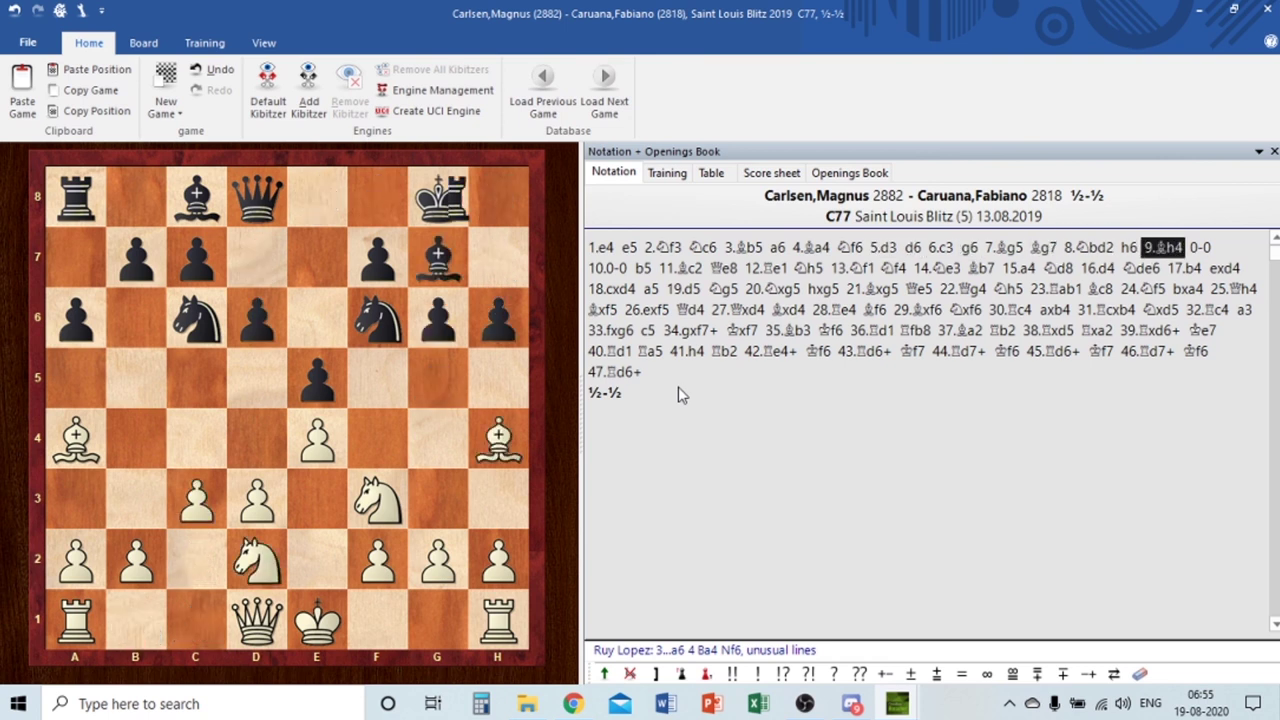
pyautogui.press('Left')
pyautogui.press('Left')
pyautogui.press('Left')
pyautogui.press('Left')
pyautogui.press('Left')
pyautogui.press('Left')
pyautogui.press('Left')
pyautogui.press('Left')
pyautogui.press('Left')
pyautogui.press('Left')
pyautogui.press('Left')
pyautogui.press('Left')
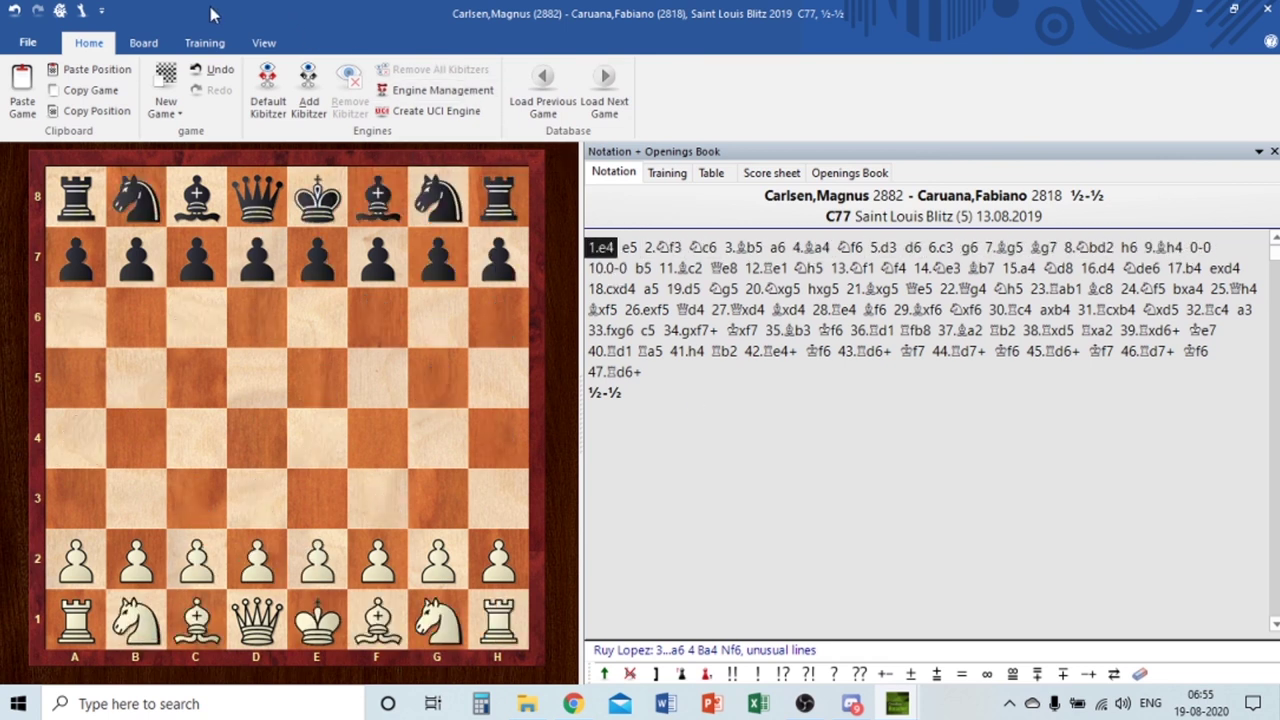
# Look over the Board, Training and View ribbon tabs, return to Home, and switch to Chrome.
pyautogui.click(143, 43)
pyautogui.click(200, 46)
pyautogui.click(280, 48)
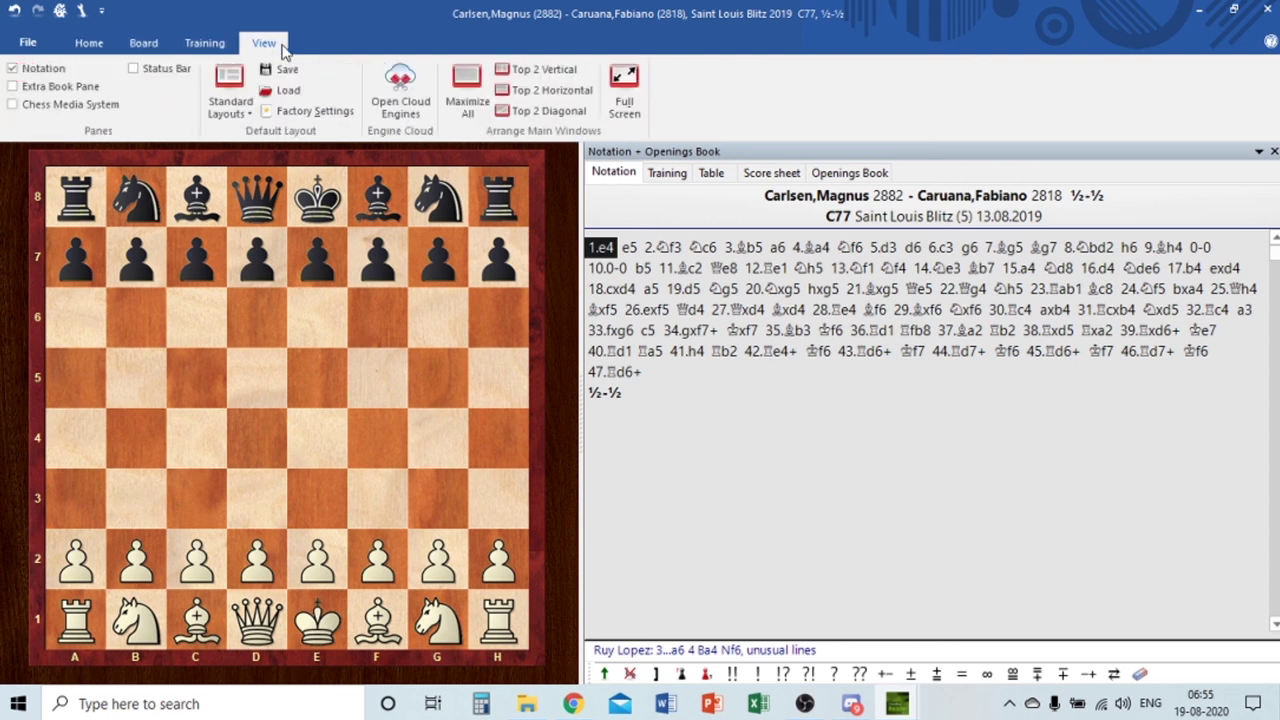
pyautogui.click(88, 44)
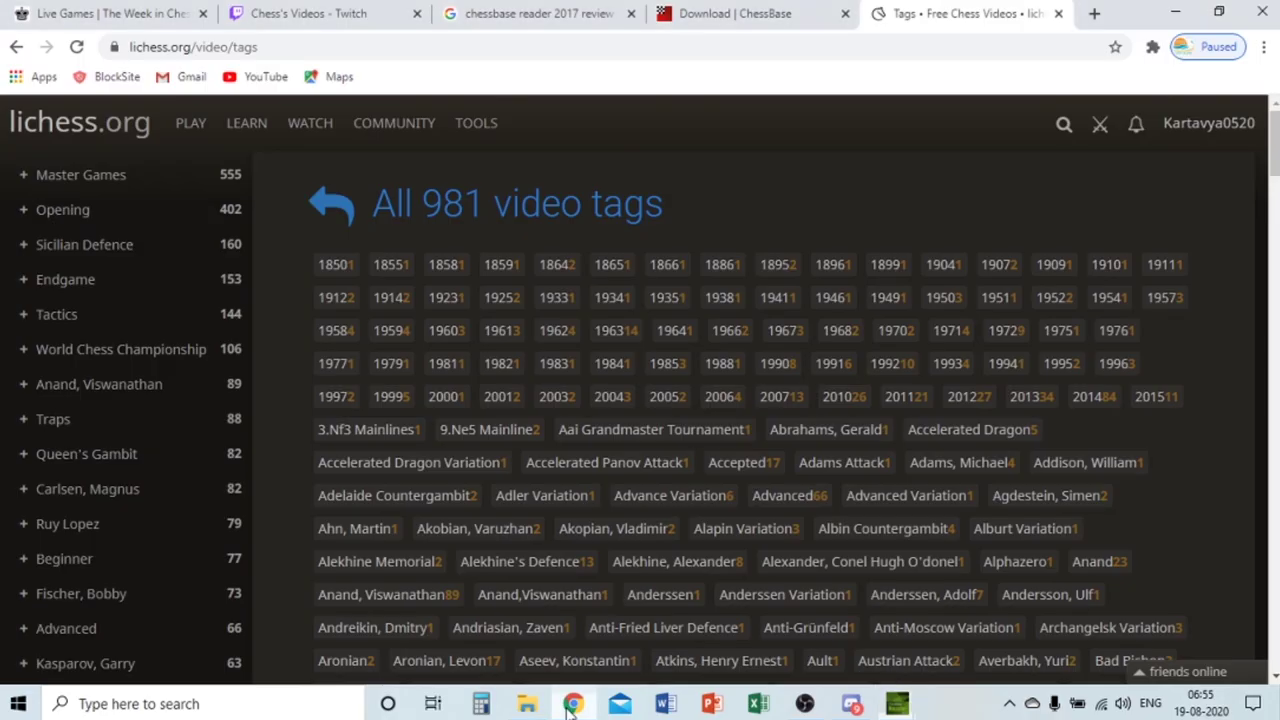
pyautogui.click(572, 704)
# Open a new Chrome tab and go to The Week in Chess live games page.
pyautogui.hotkey('ctrl', 't')
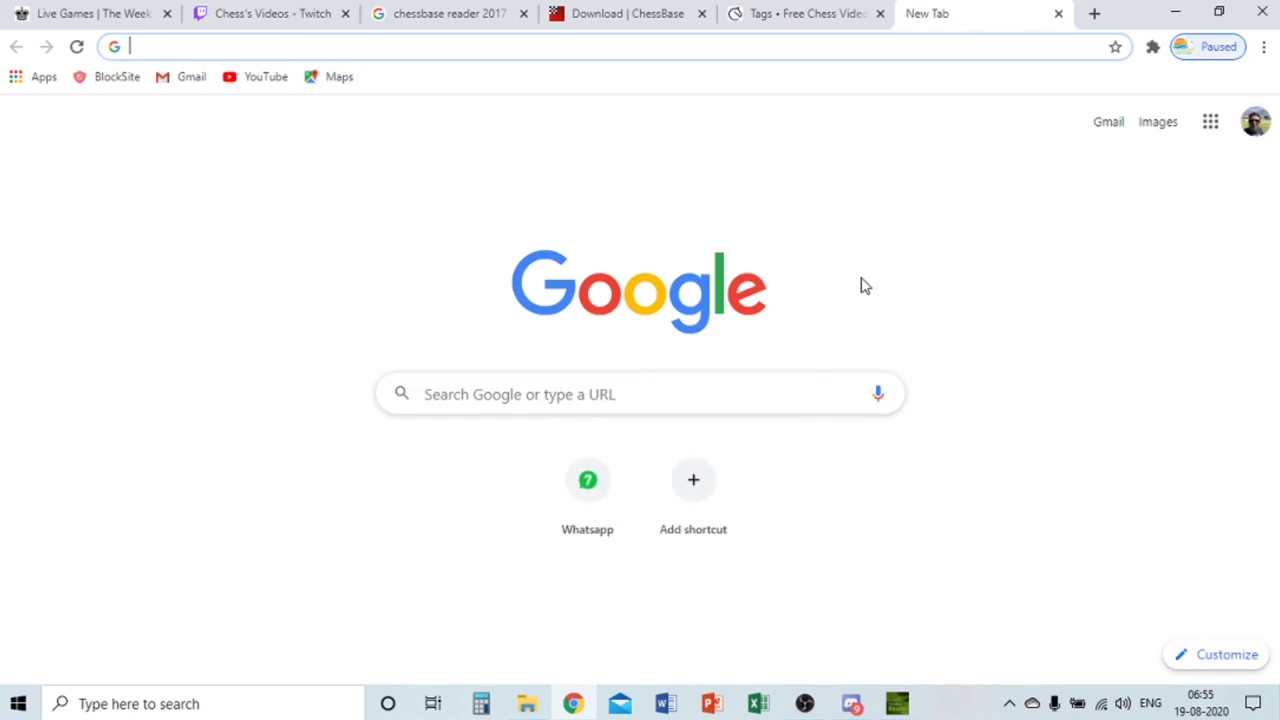
pyautogui.write('TWIC')
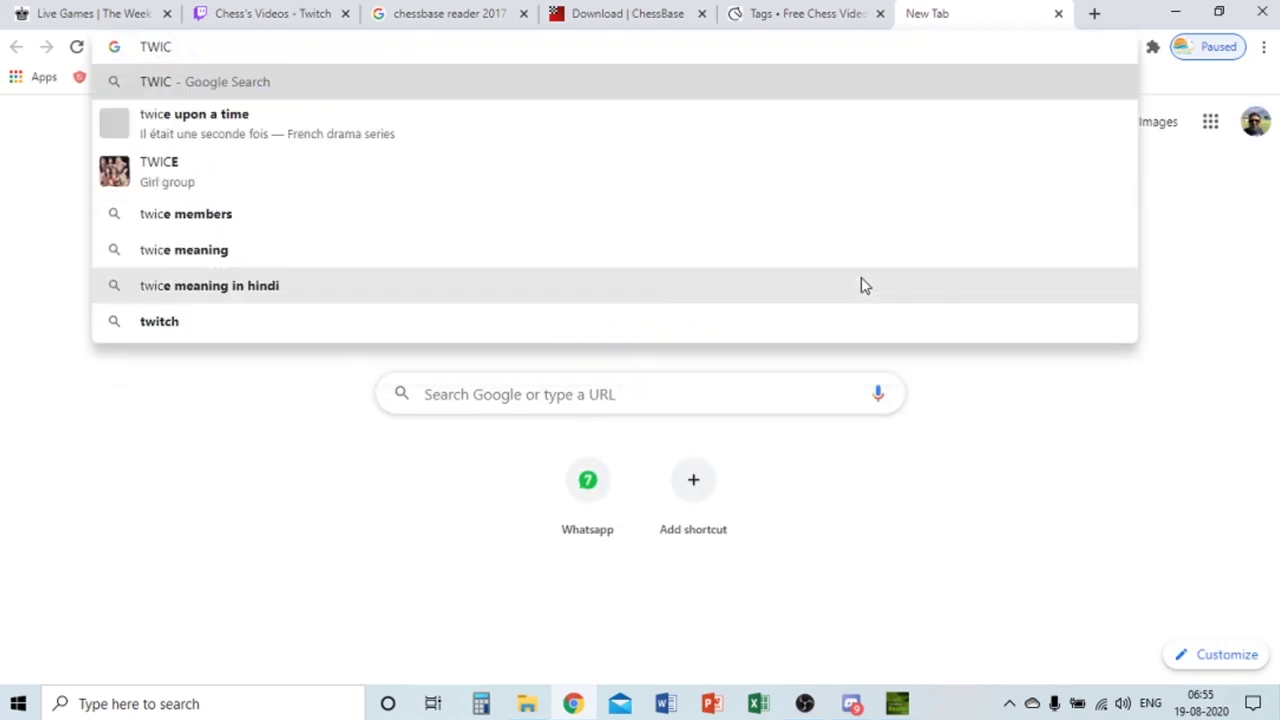
pyautogui.press('BackSpace')
pyautogui.press('BackSpace')
pyautogui.press('BackSpace')
pyautogui.press('BackSpace')
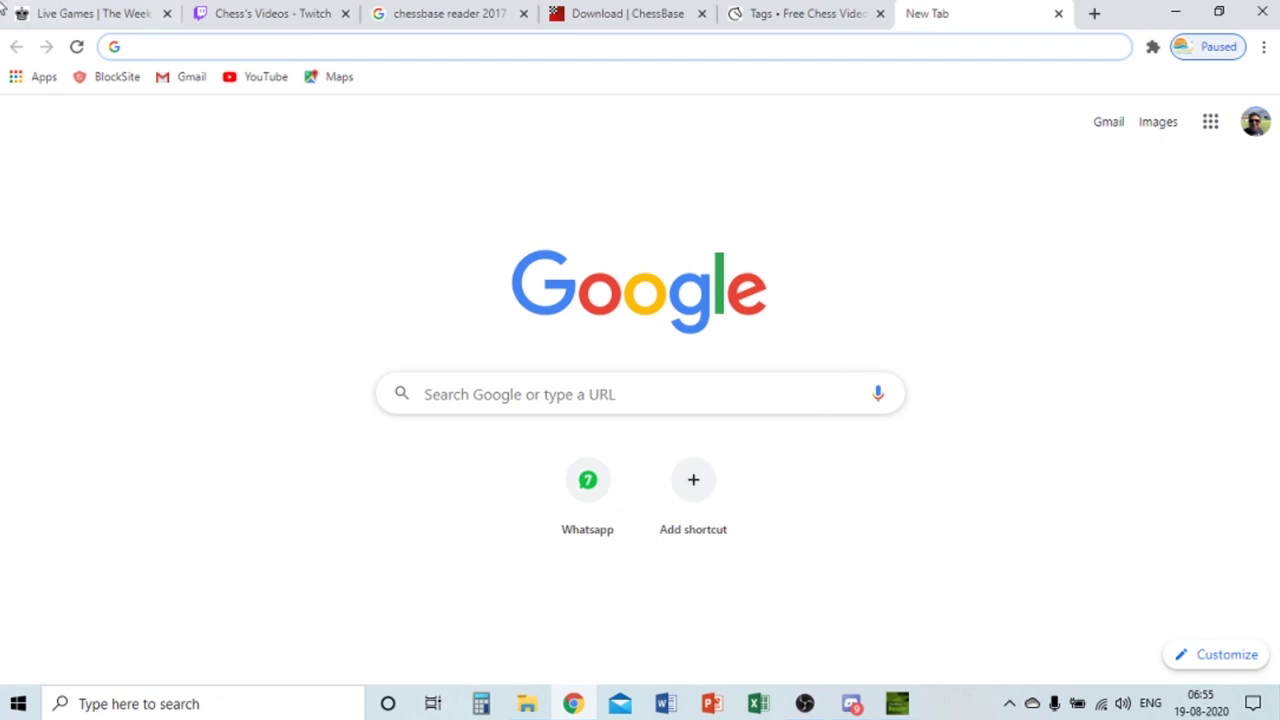
pyautogui.click(97, 12)
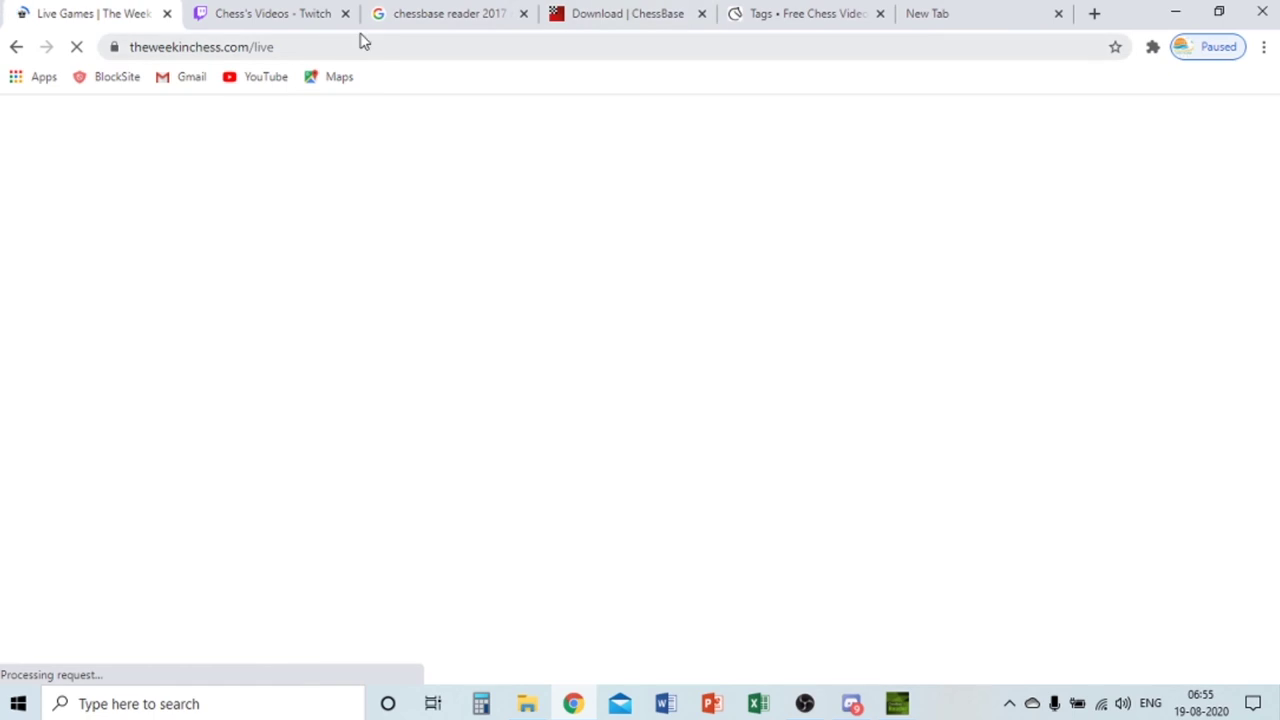
# Scroll up and down through the TWIC live games listing.
pyautogui.scroll(-15, 569, 291)
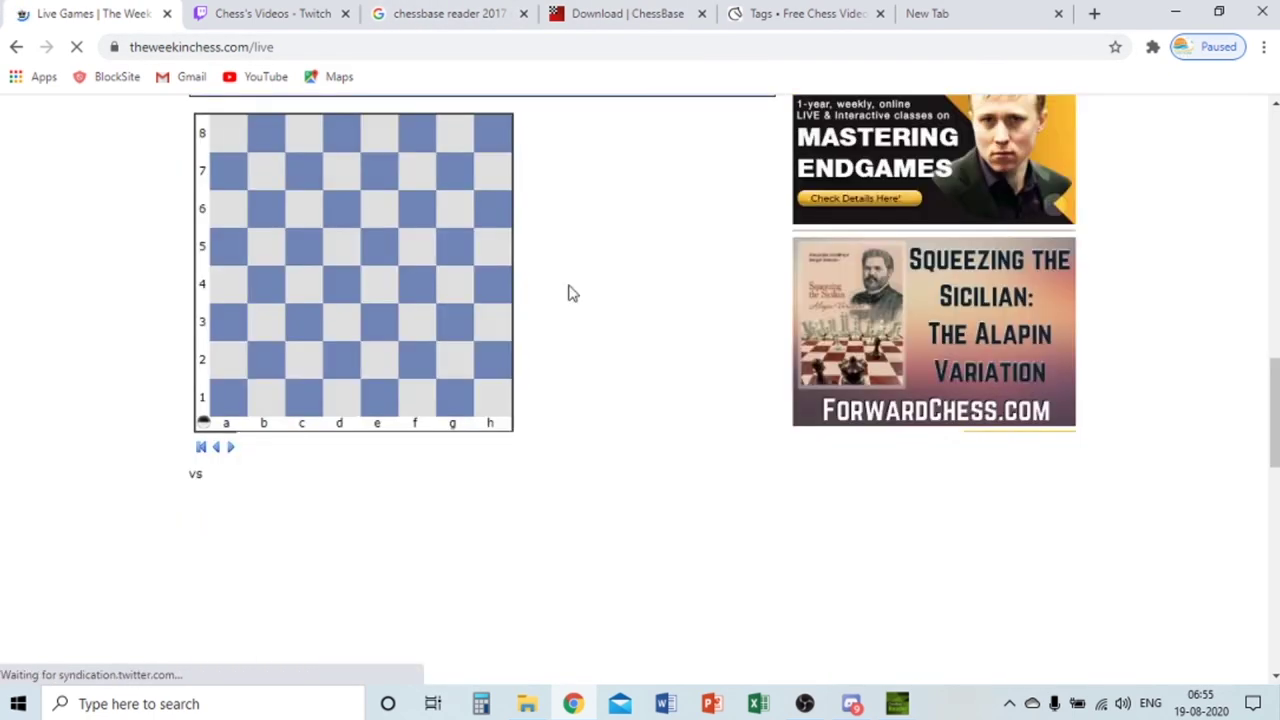
pyautogui.scroll(15, 391, 370)
pyautogui.scroll(-5, 330, 428)
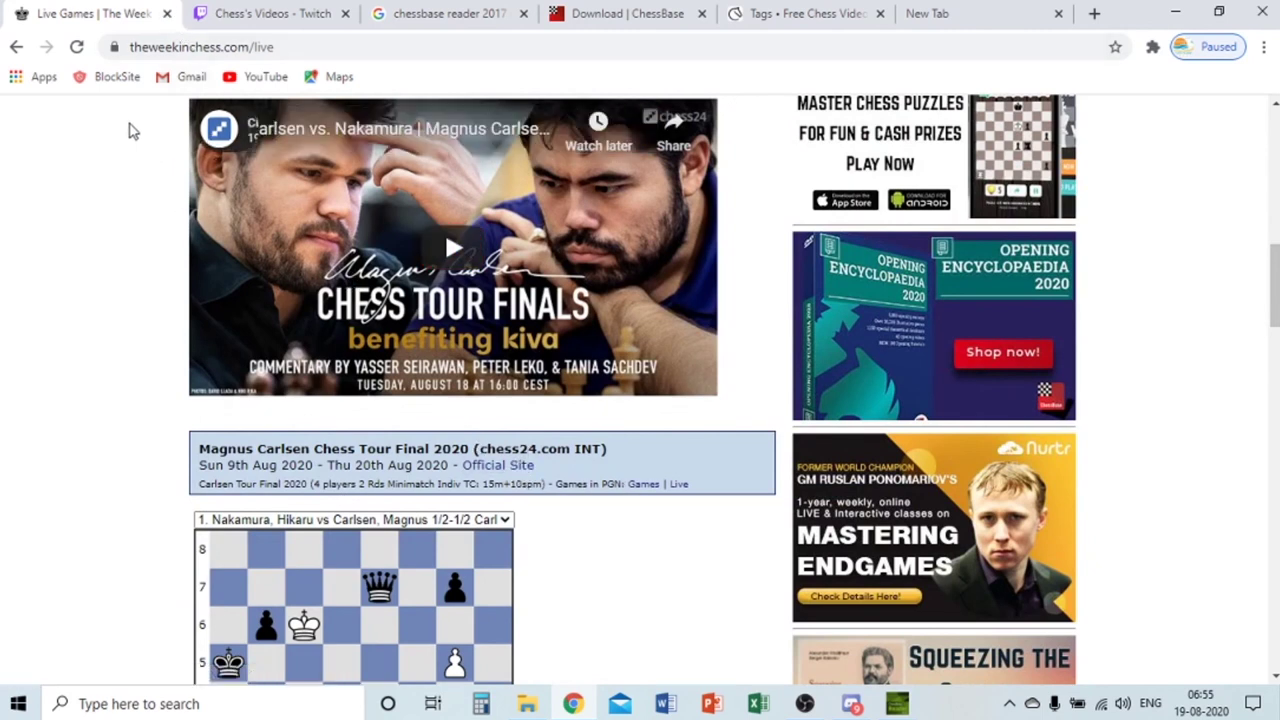
pyautogui.scroll(4, 130, 130)
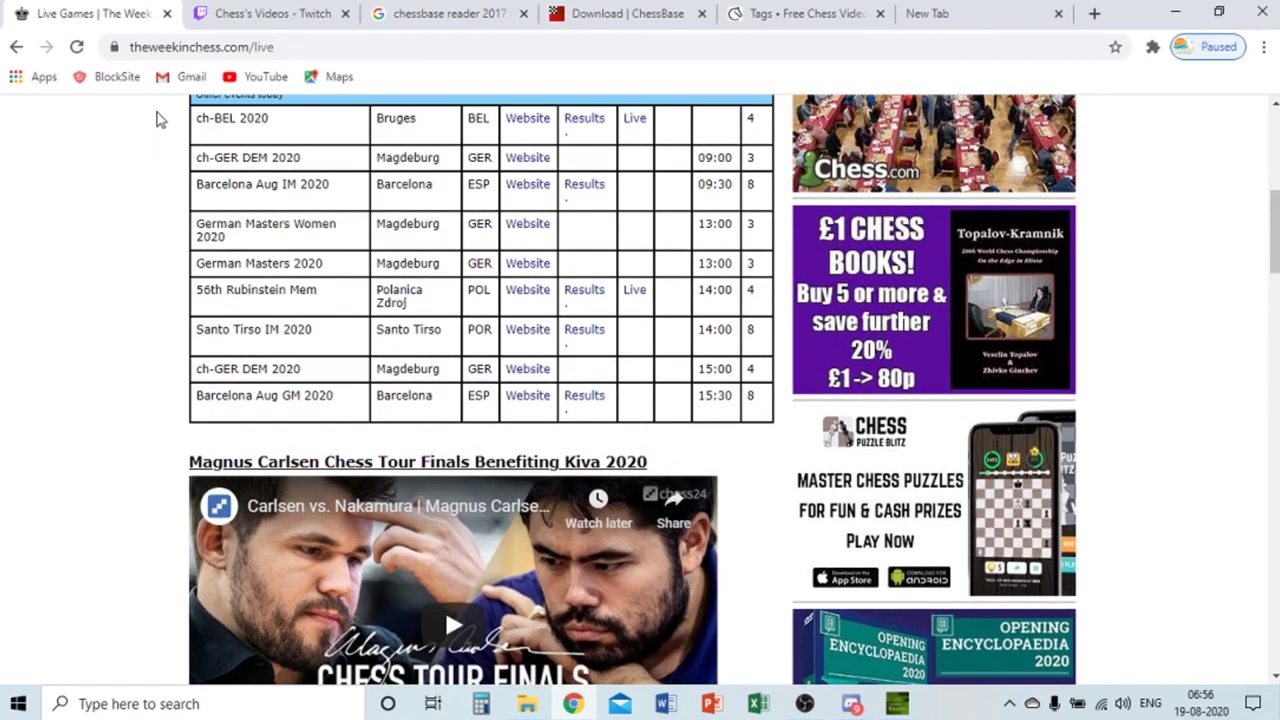
pyautogui.scroll(-8, 150, 125)
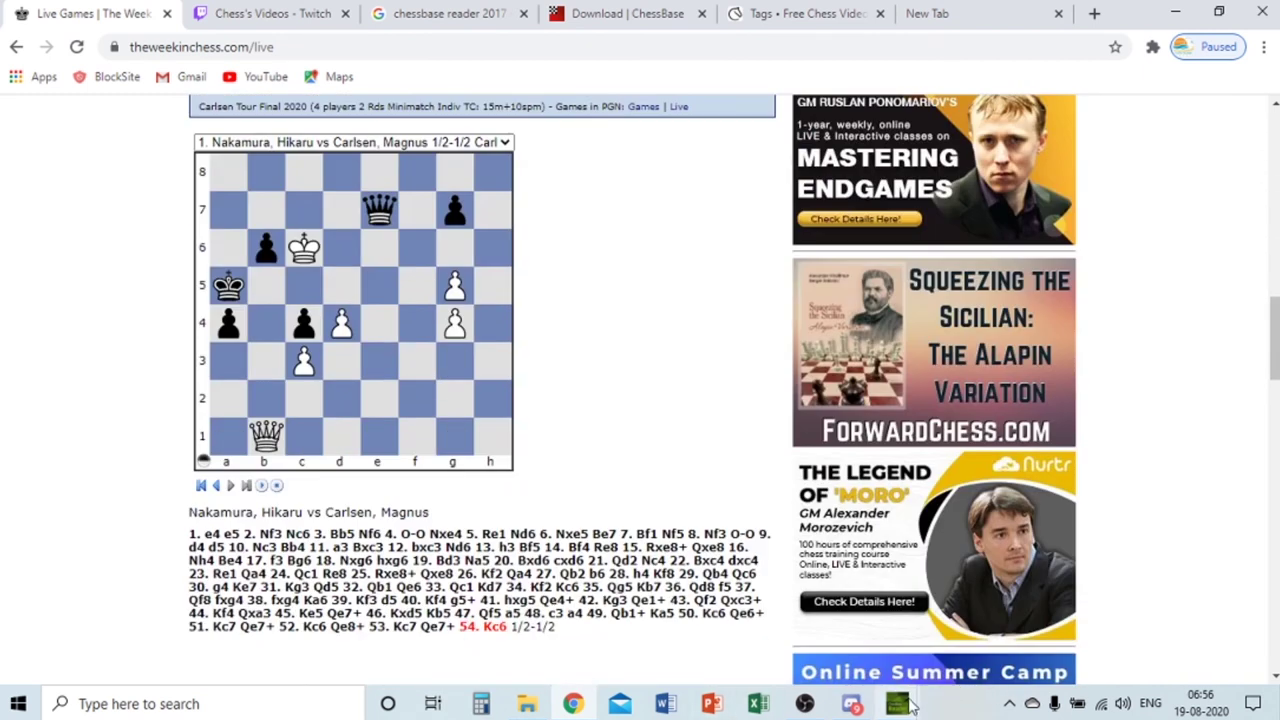
# Close the opened database game window and the extra board window.
pyautogui.moveTo(910, 706)
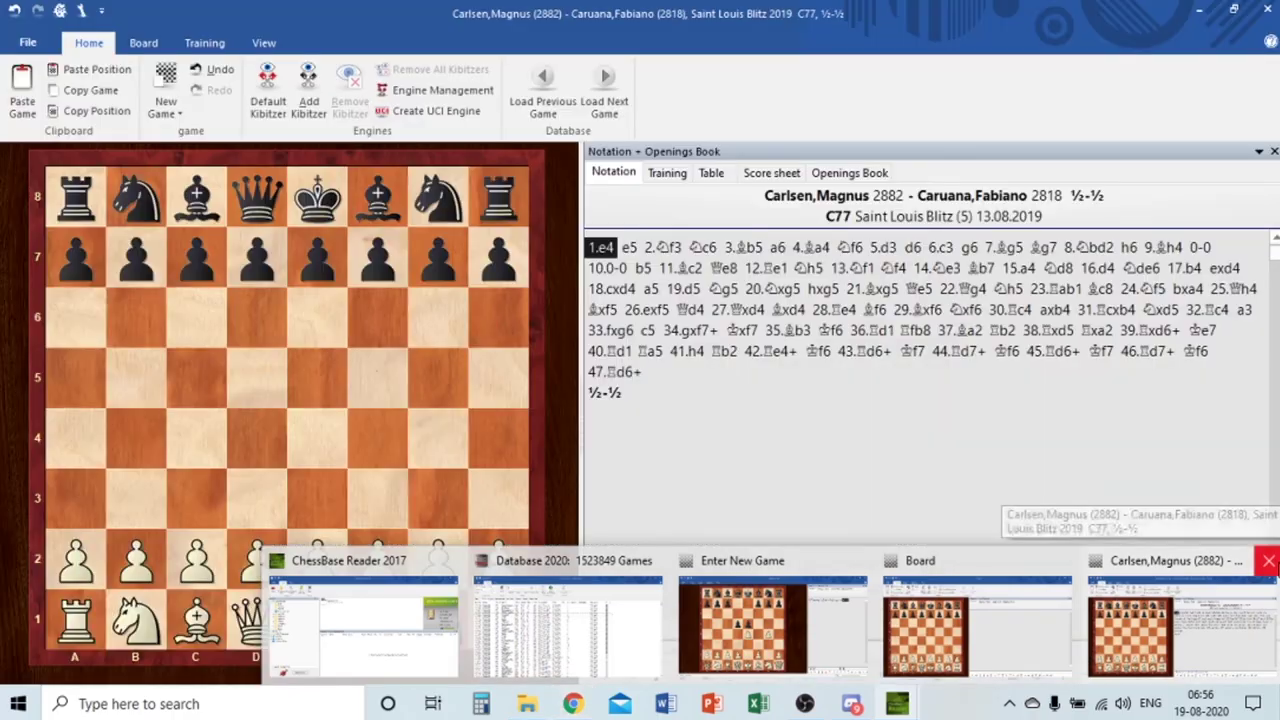
pyautogui.click(1264, 560)
pyautogui.click(1264, 560)
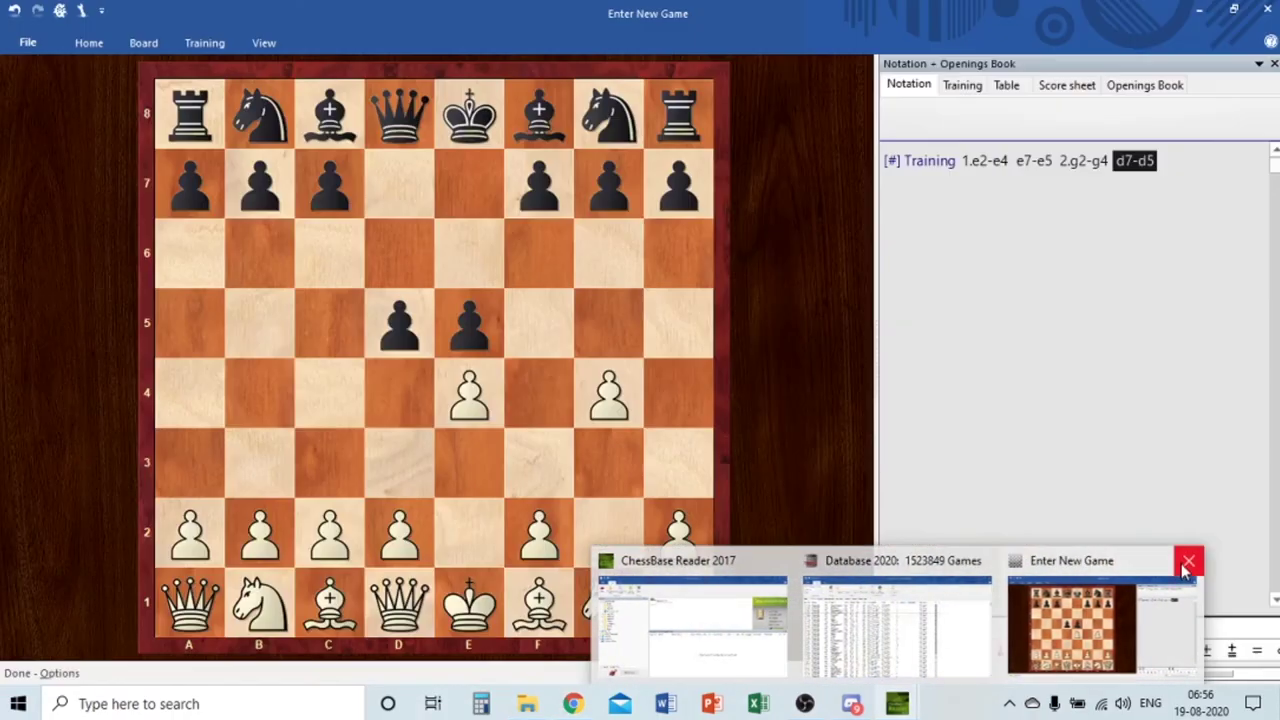